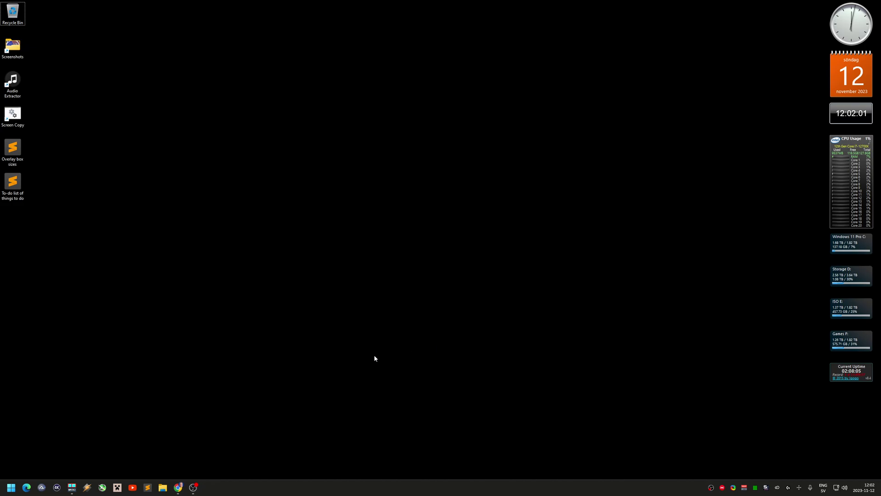
- View the Sizer 4.0 download page in the Chrome browser, and minimize the window
click(178, 487)
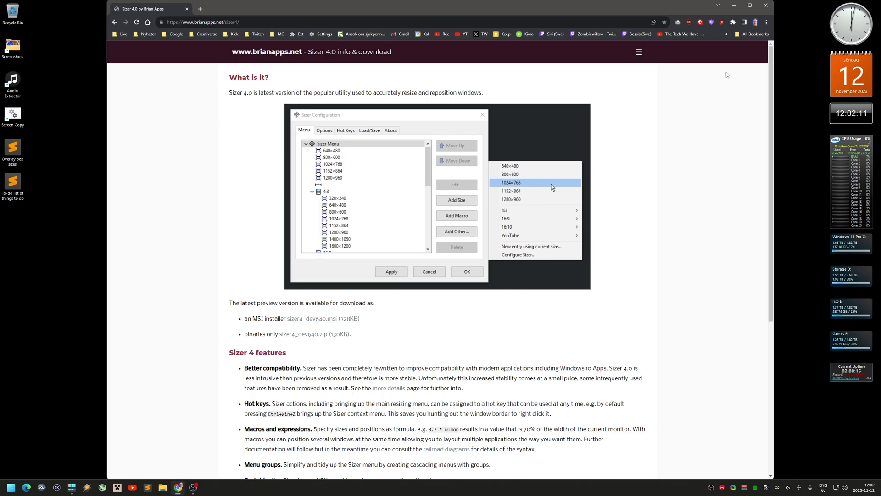
click(734, 5)
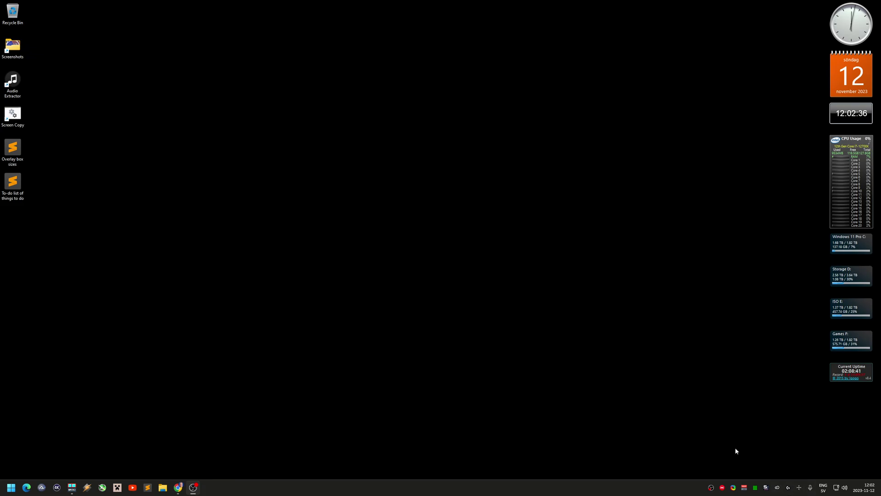
- Search the installed apps for "sizer", dismiss the search, and view the Sizer 4.0 download page again before minimizing it
key(super)
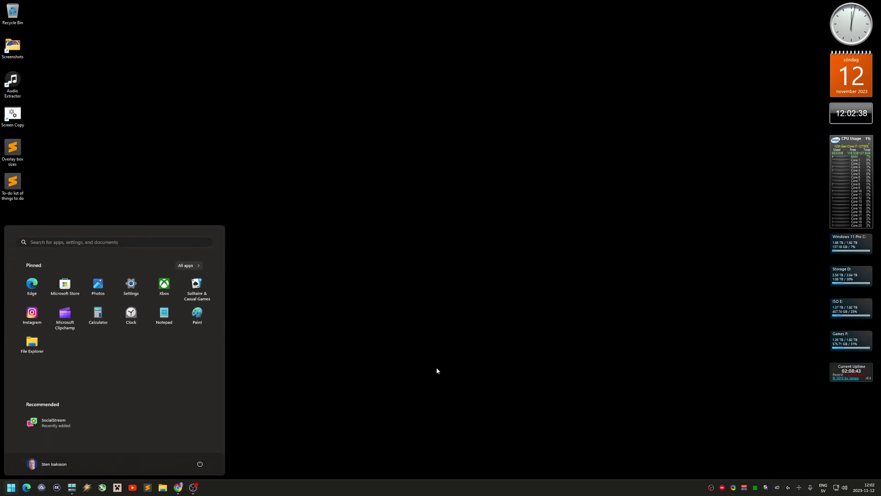
text(sizer)
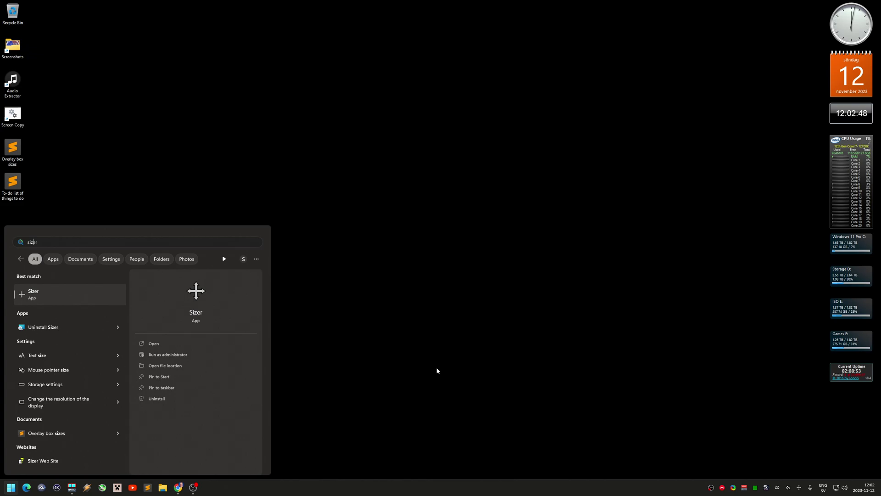
click(437, 371)
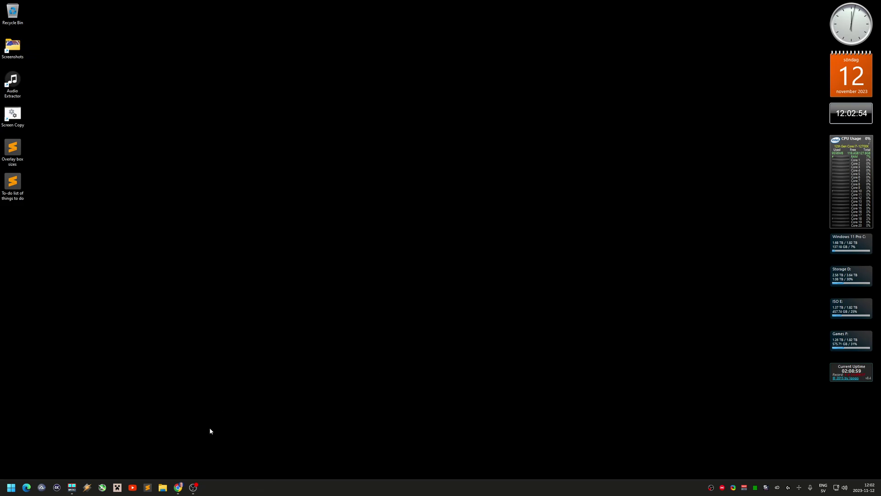
click(178, 488)
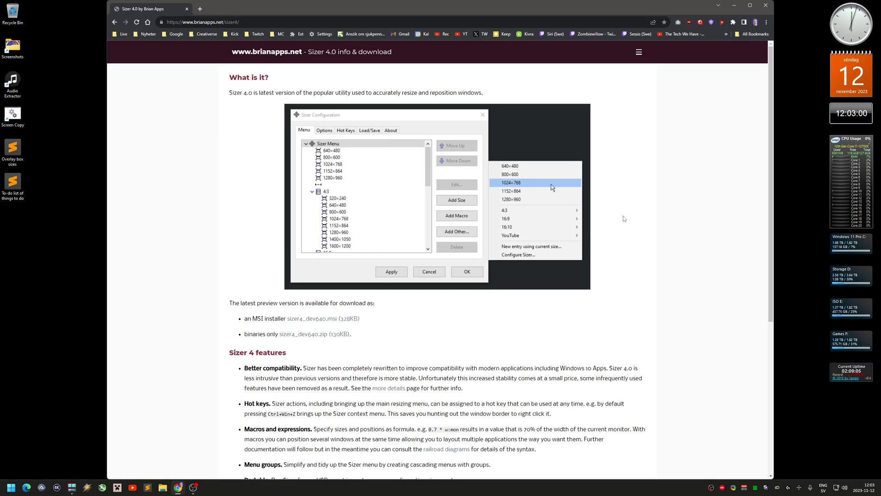
click(734, 5)
- Open Control Panel, bring up Sizer's list of window sizes for it without choosing one, and close the window
right_click(531, 132)
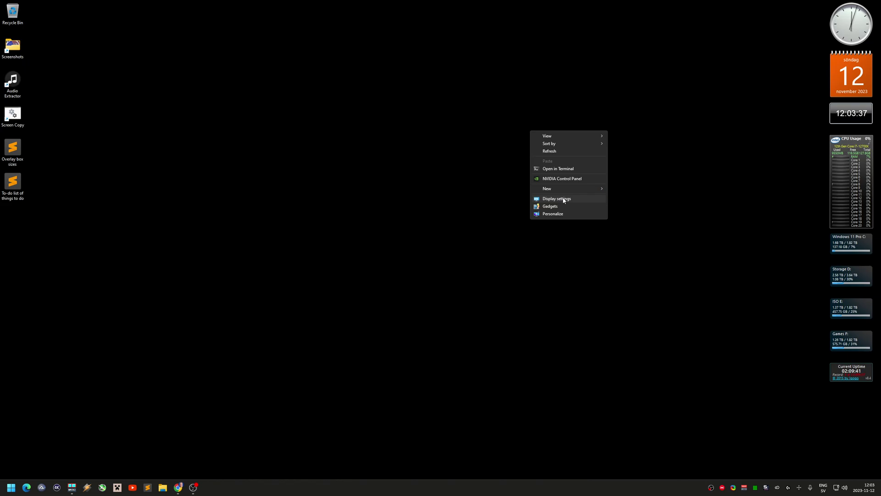
click(397, 224)
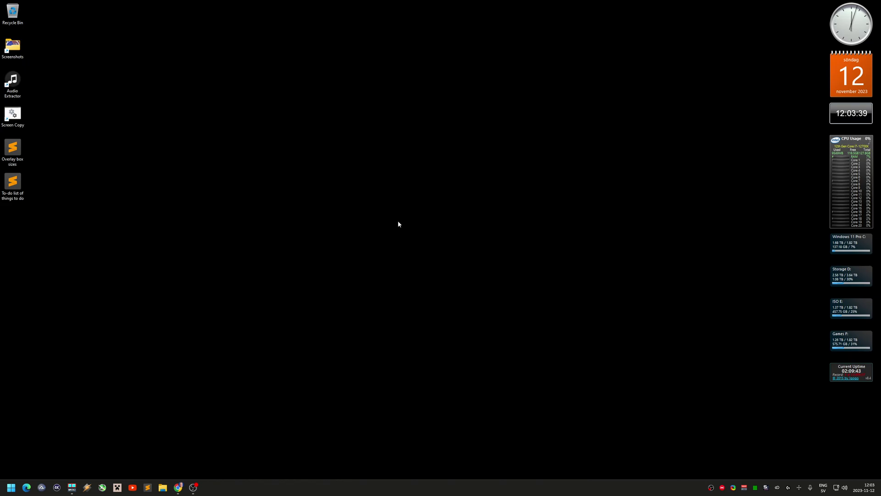
key(super)
text(control Panel)
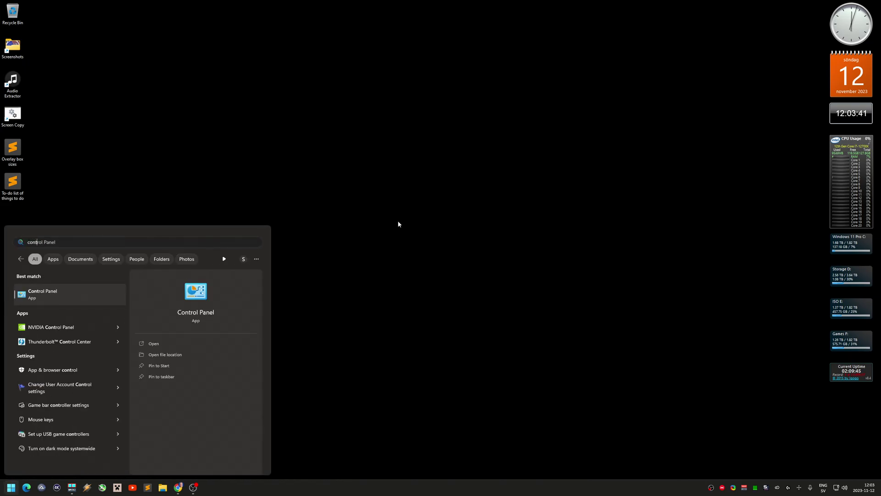
key(Return)
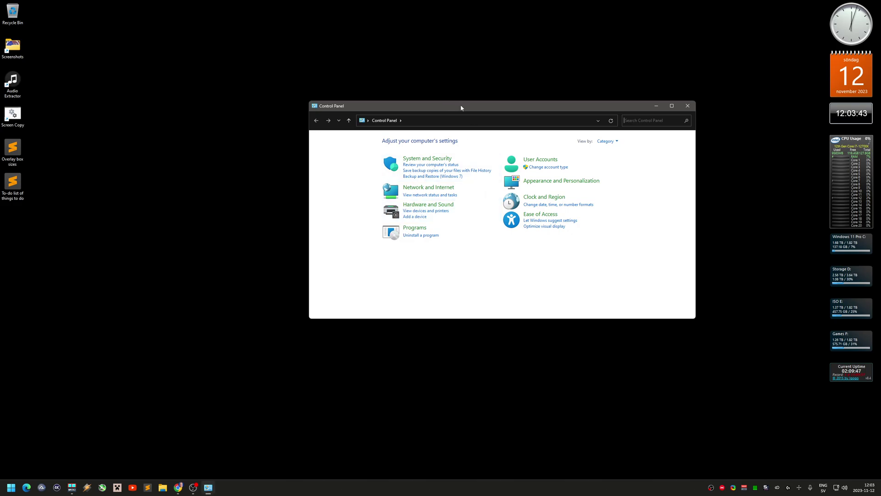
right_click(464, 101)
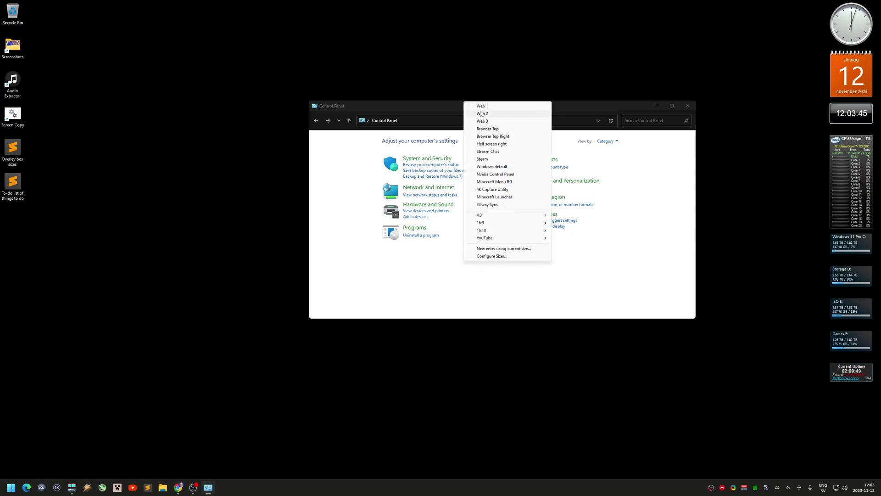
click(447, 107)
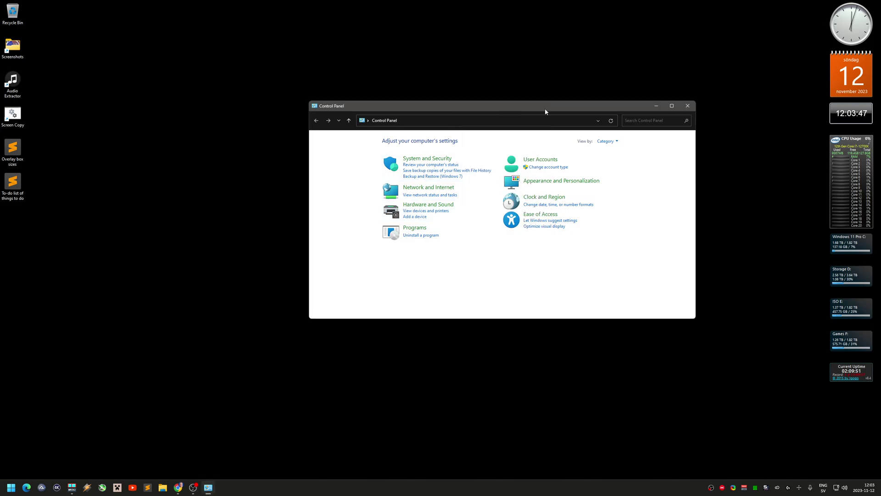
click(688, 106)
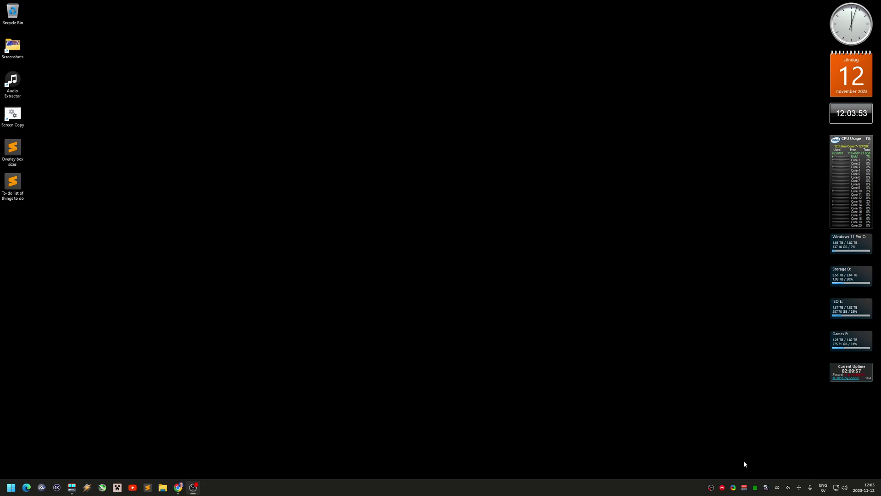
- Open the Voicemeeter Potato mixer, move its window up on the desktop, and close it
click(744, 487)
drag(508, 146, 475, 97)
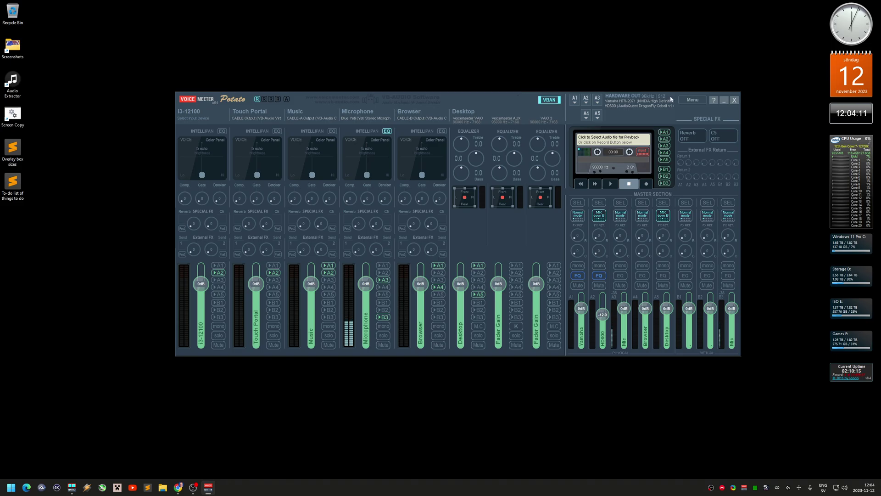
click(734, 100)
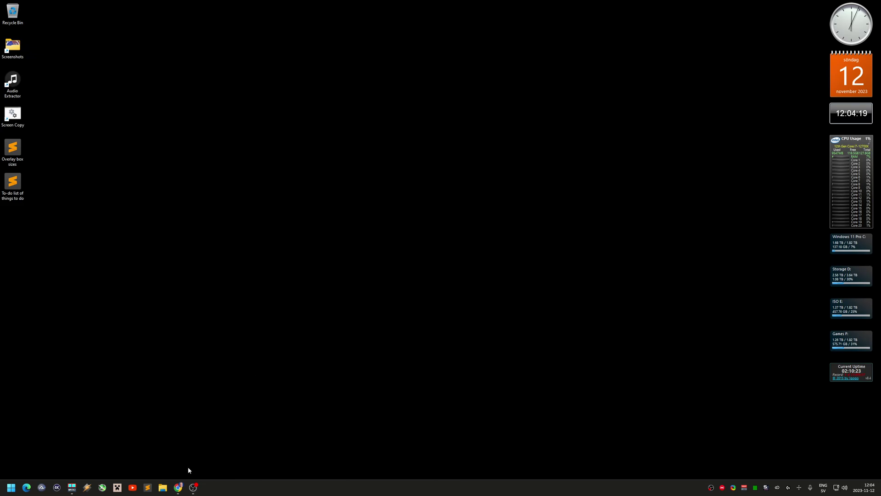
- Restore the Chrome window showing the Sizer page, shrink it, and move it to the lower-right area of the desktop
click(178, 487)
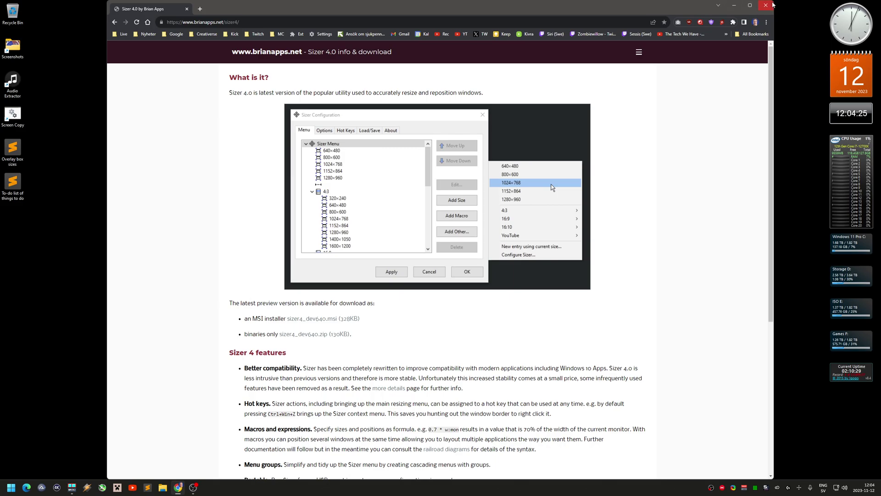
drag(773, 5, 562, 210)
drag(482, 220, 779, 201)
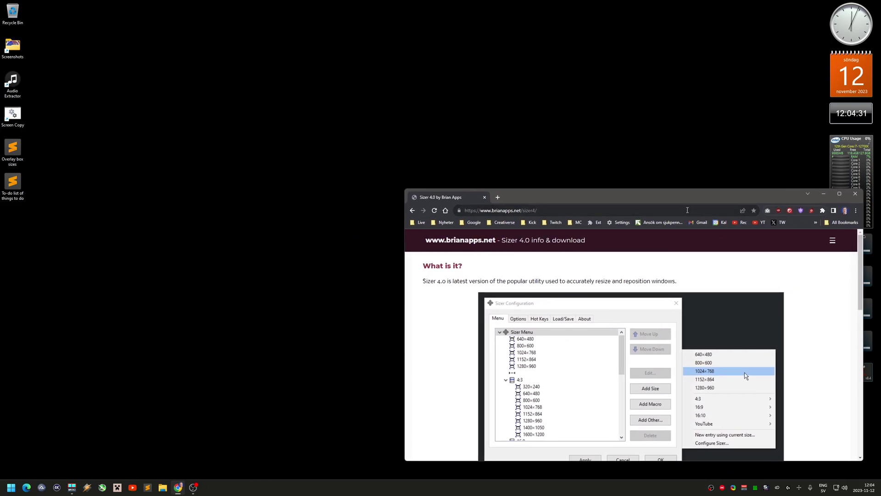
- Apply Sizer's Web 1 preset to the shrunken browser window, and minimize the browser
right_click(549, 189)
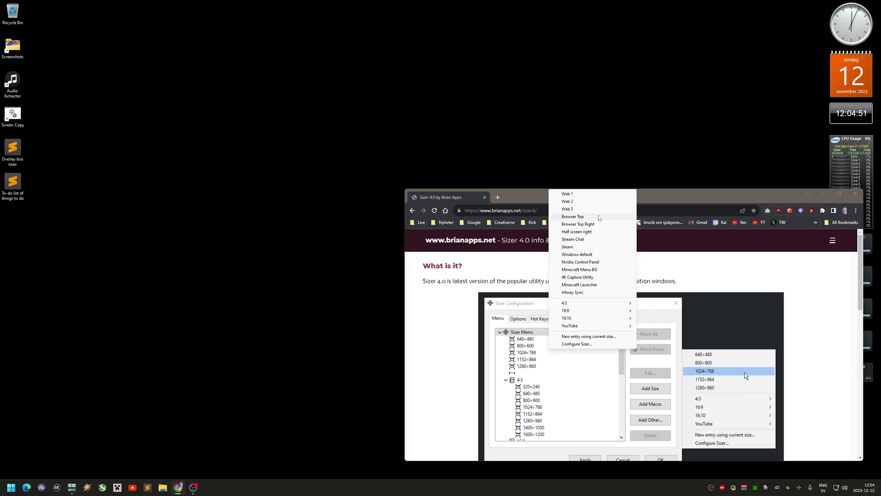
mouse_move(601, 306)
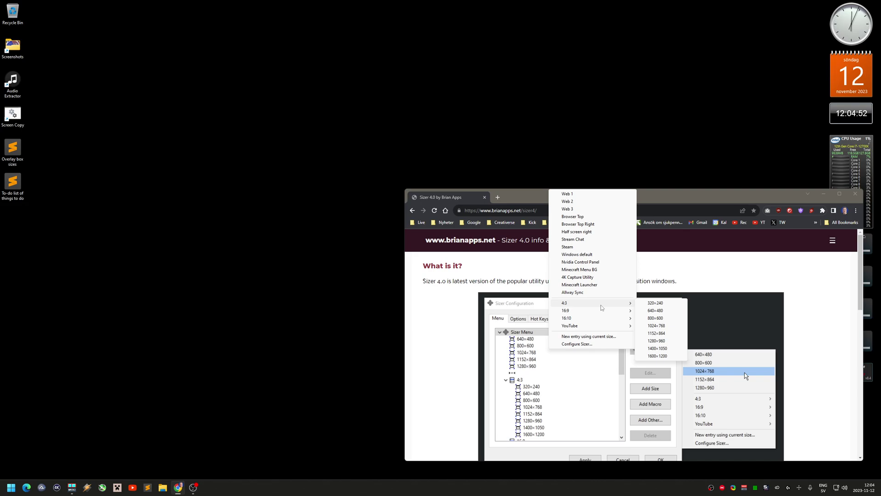
mouse_move(605, 321)
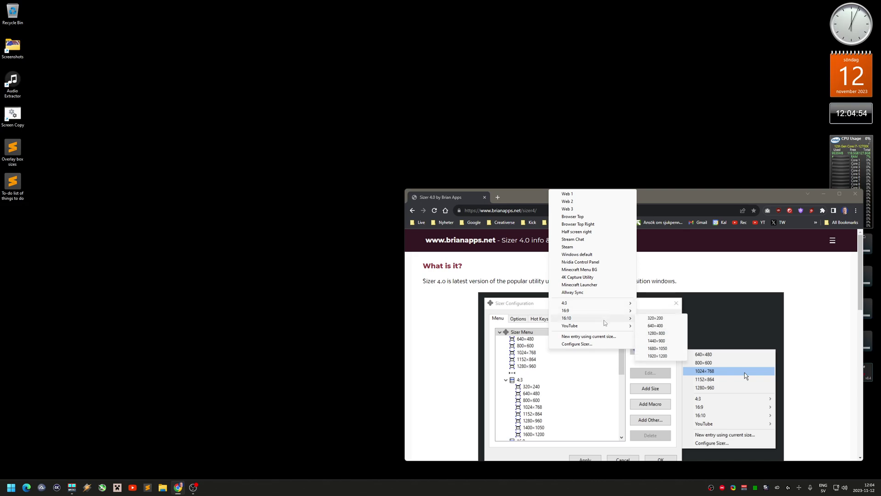
click(578, 194)
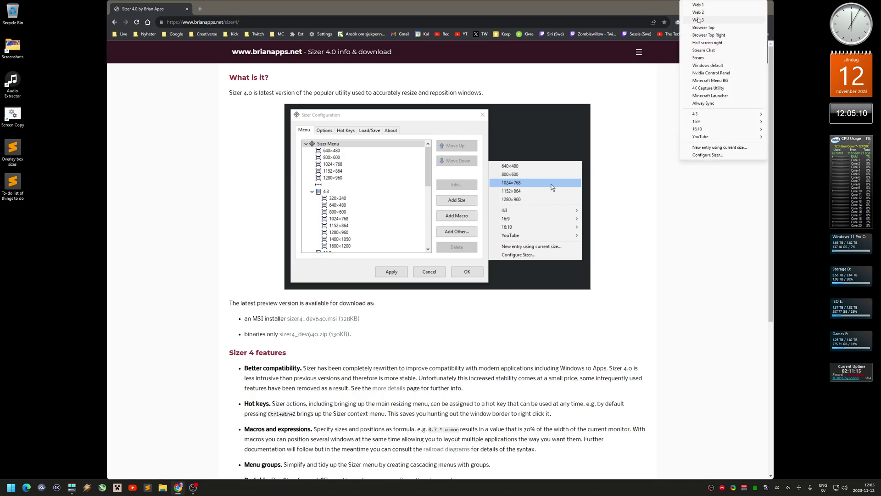
click(652, 13)
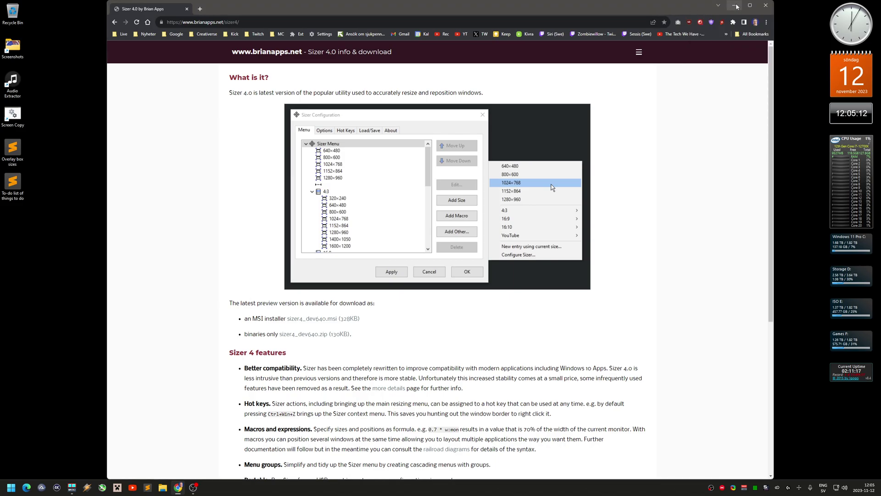
click(734, 6)
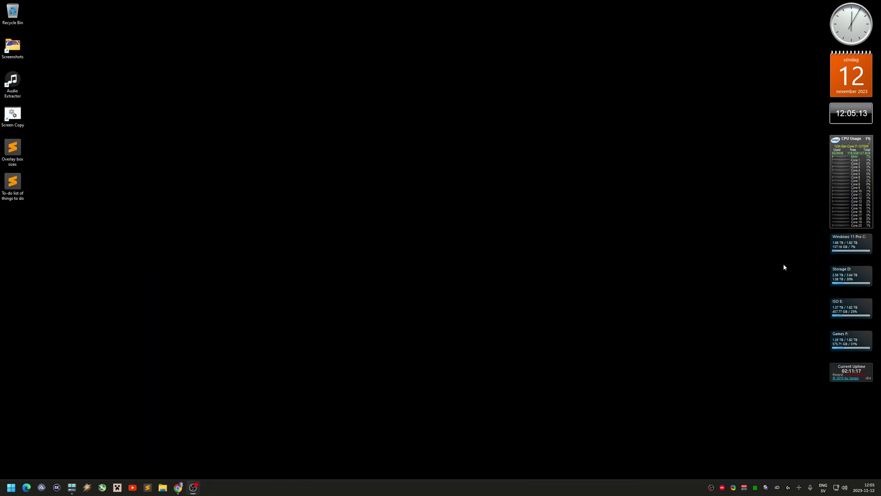
- Open the Sizer configuration and review its custom presets and the 4:3, 16:9, 16:10 and YouTube size groups
right_click(799, 487)
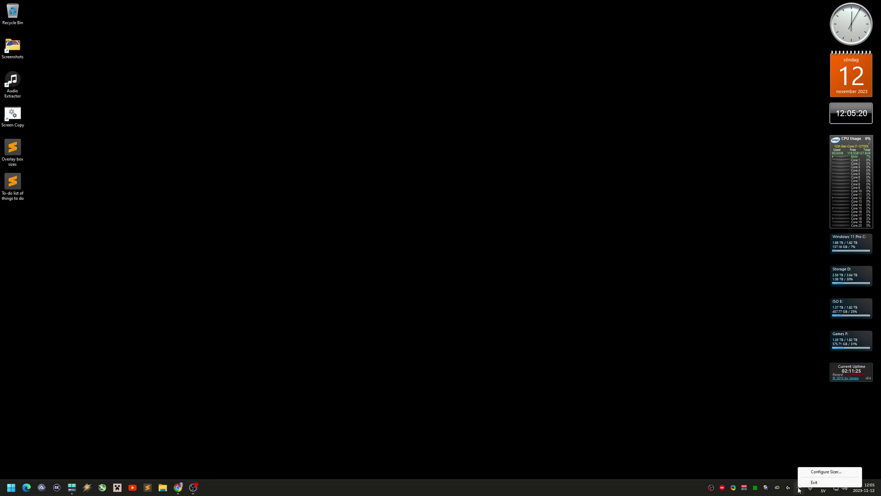
click(843, 472)
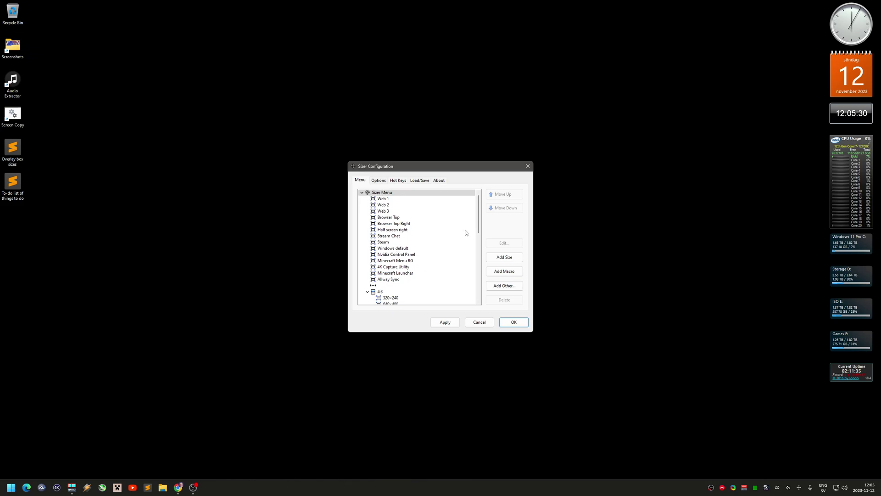
scroll(420, 241, down, 5)
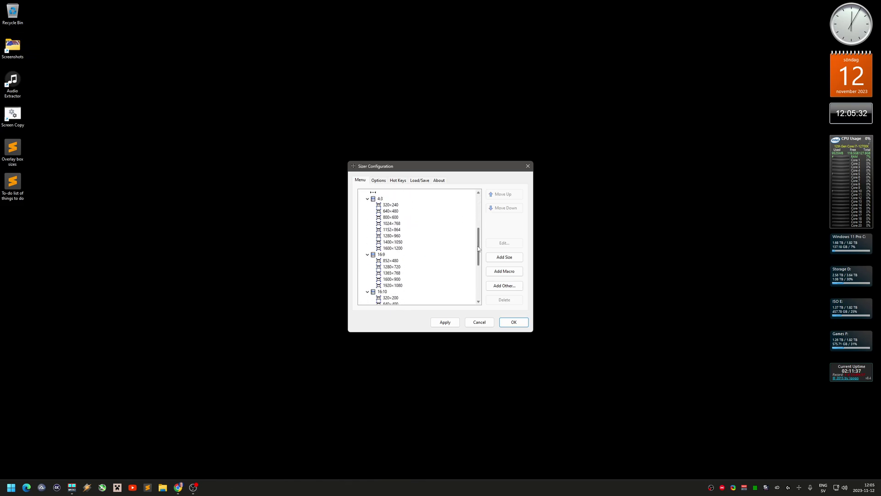
scroll(482, 283, down, 5)
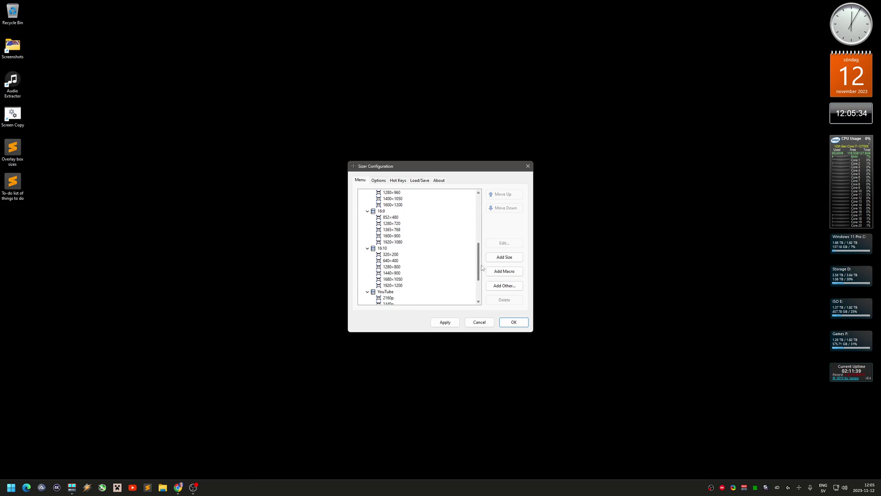
scroll(482, 283, up, 10)
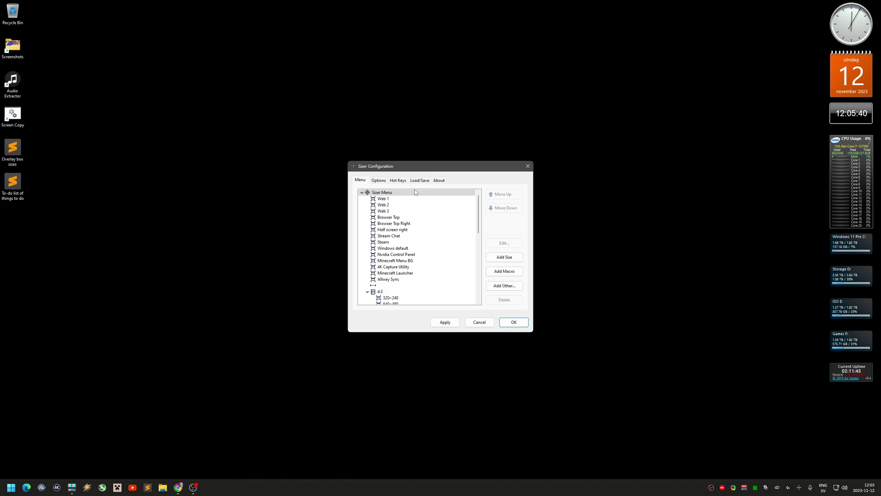
click(401, 199)
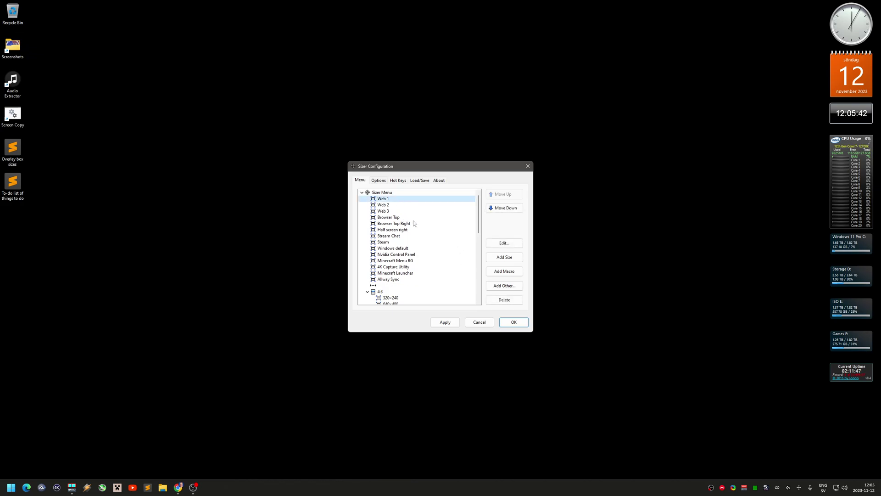
click(399, 217)
- Add a new size entry under the Sizer Menu root with the description "sgfsdgsdg"
click(400, 192)
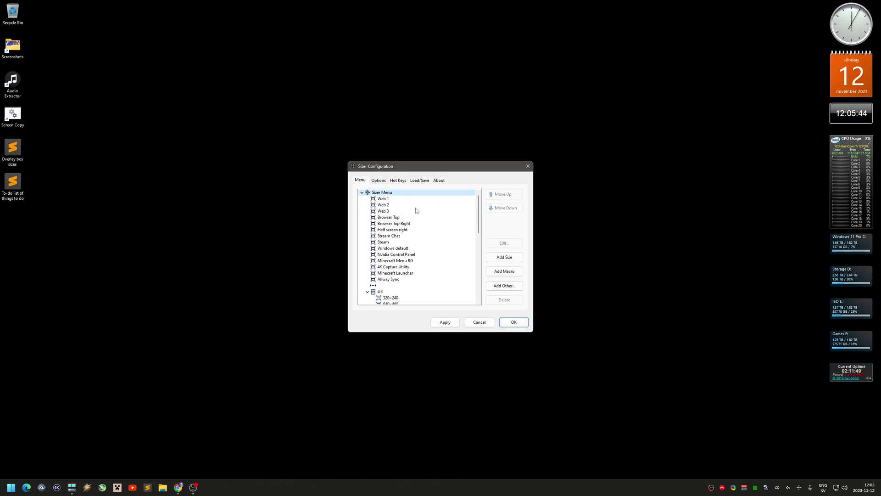
click(511, 256)
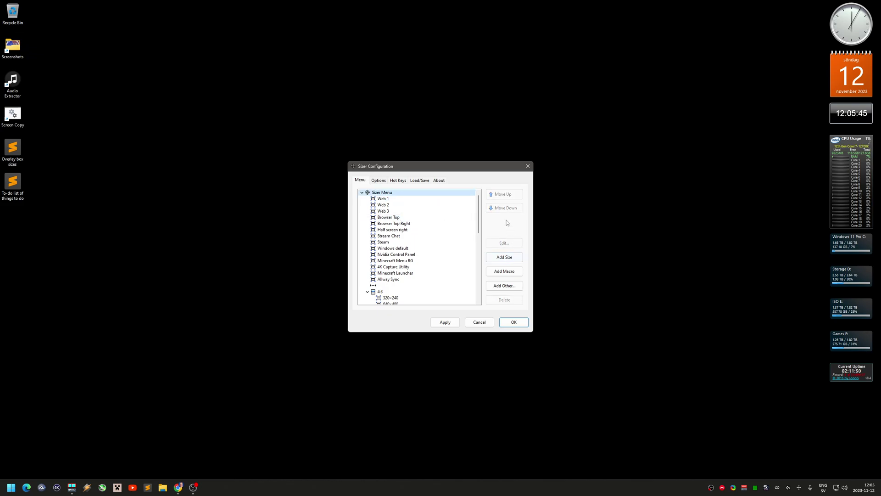
click(517, 260)
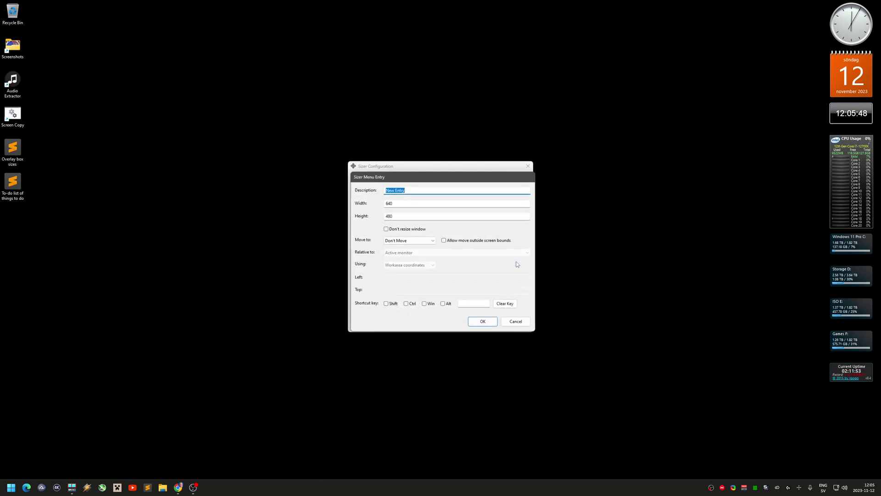
text(sgfdgsdg)
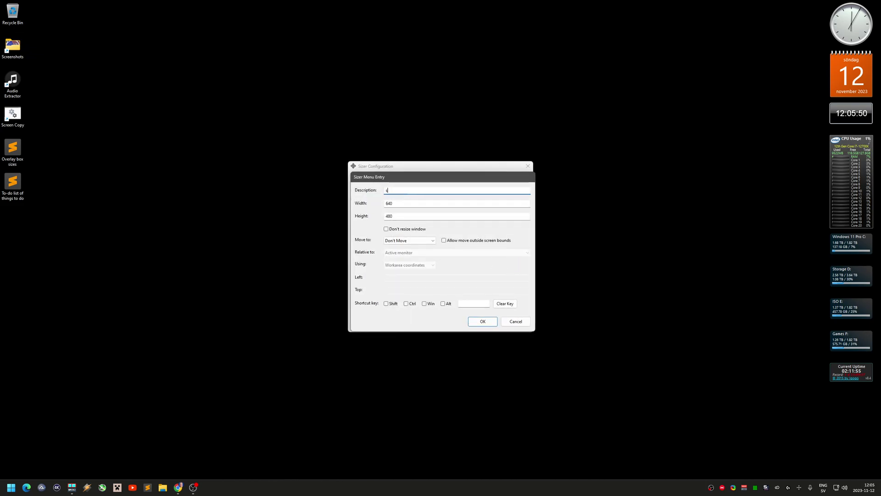
- Set the new size entry's width to 500 and its height to 500
click(424, 202)
text(afda)
key(ctrl+a)
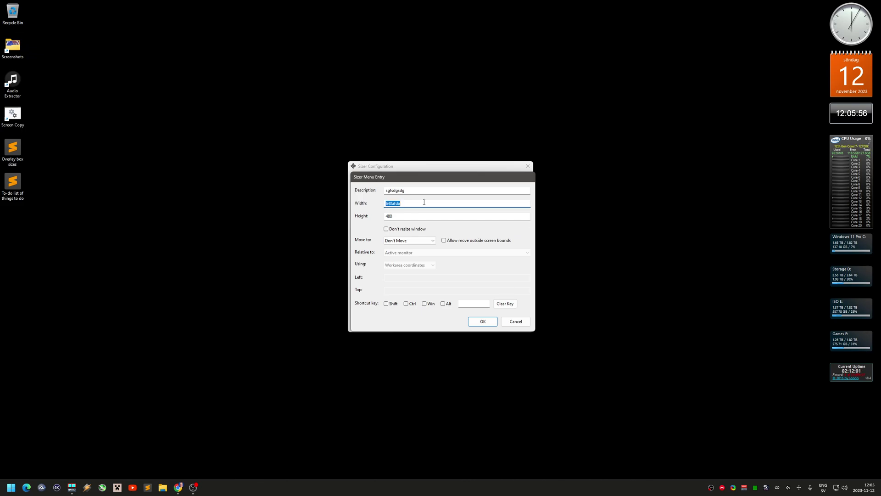
text(5)
key(Tab)
text(500)
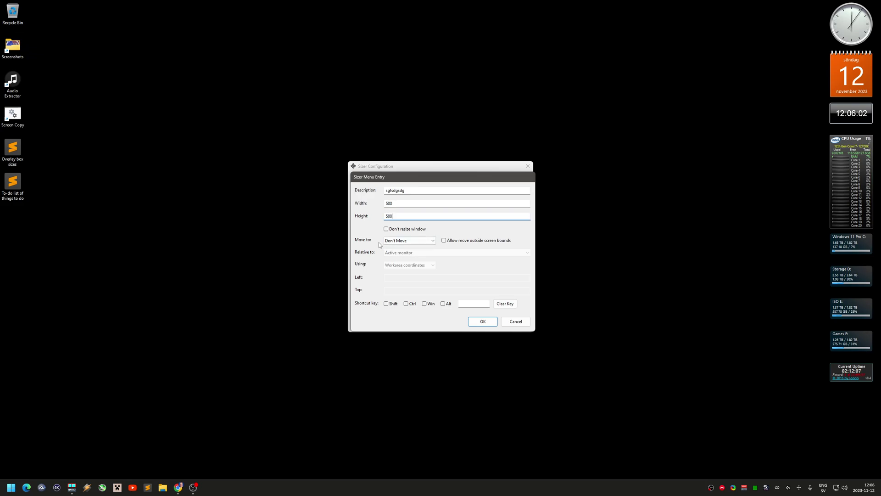
- Try Top Left and Centre as the new entry's move-to position, set it to Top, and confirm the entry
click(422, 243)
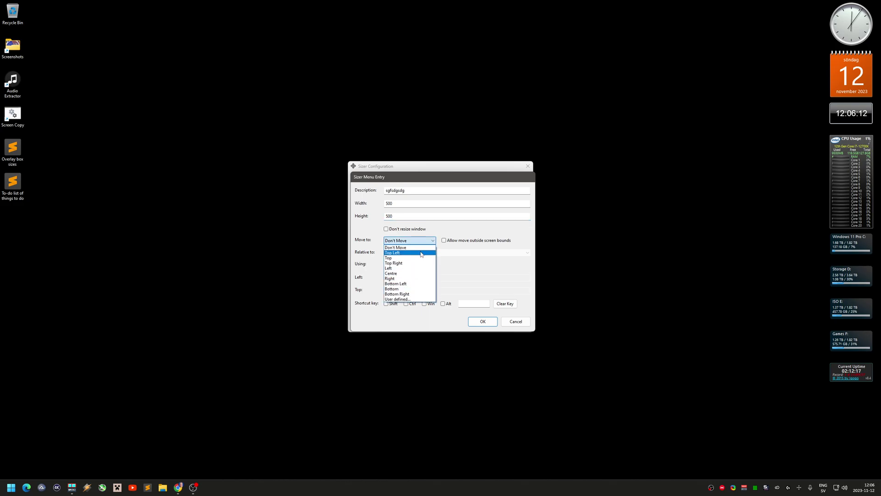
click(421, 253)
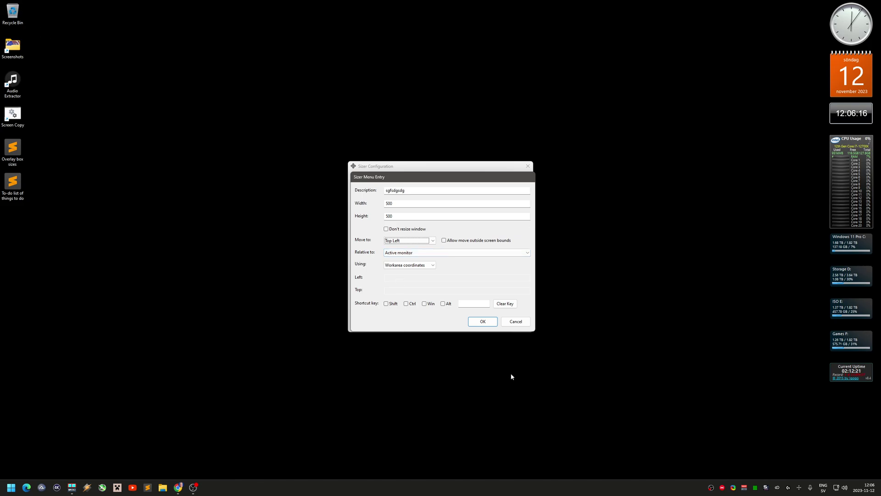
click(430, 241)
click(421, 274)
click(413, 245)
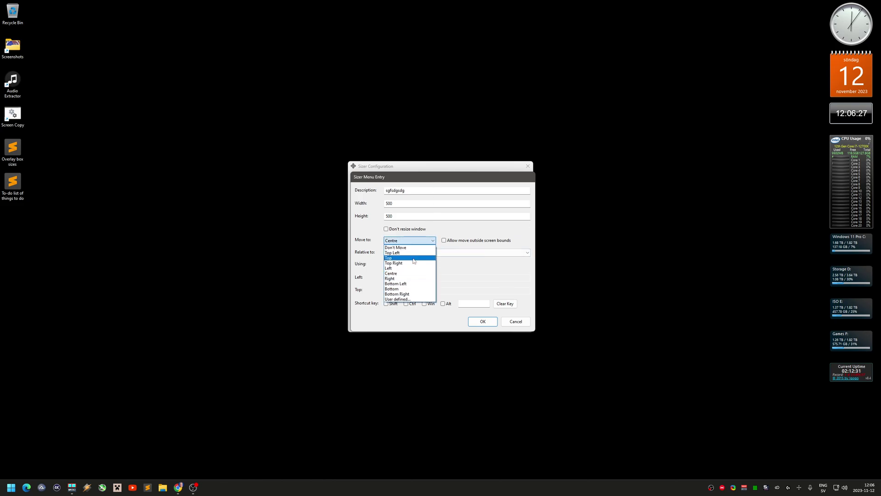
click(404, 252)
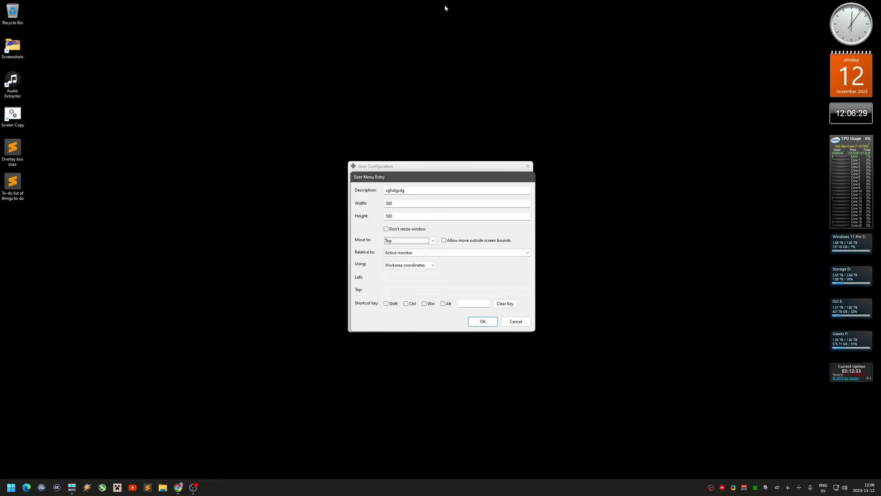
click(482, 321)
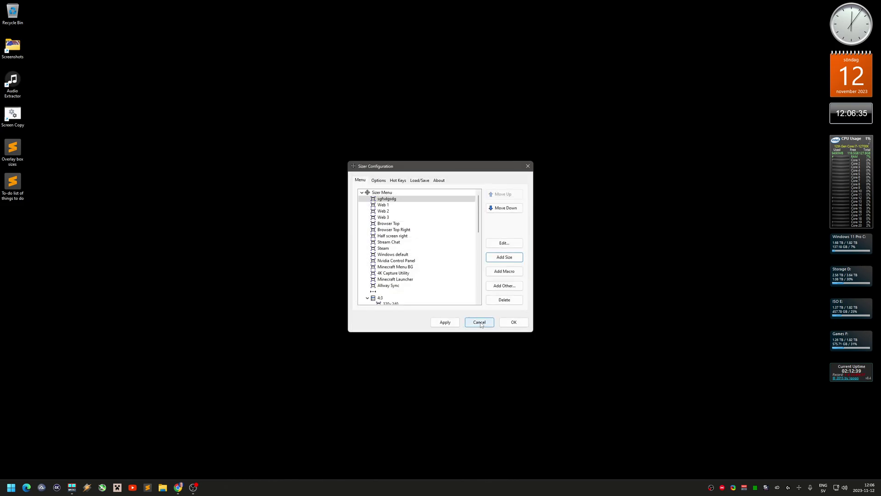
- Move the "sgfsdgsdg" entry down and back up in the Sizer Menu list, and save the configuration
click(397, 199)
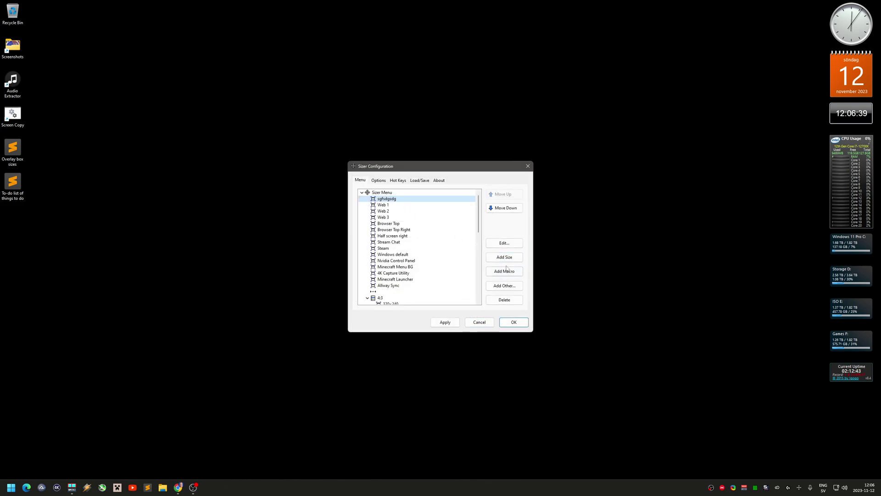
click(501, 209)
click(503, 195)
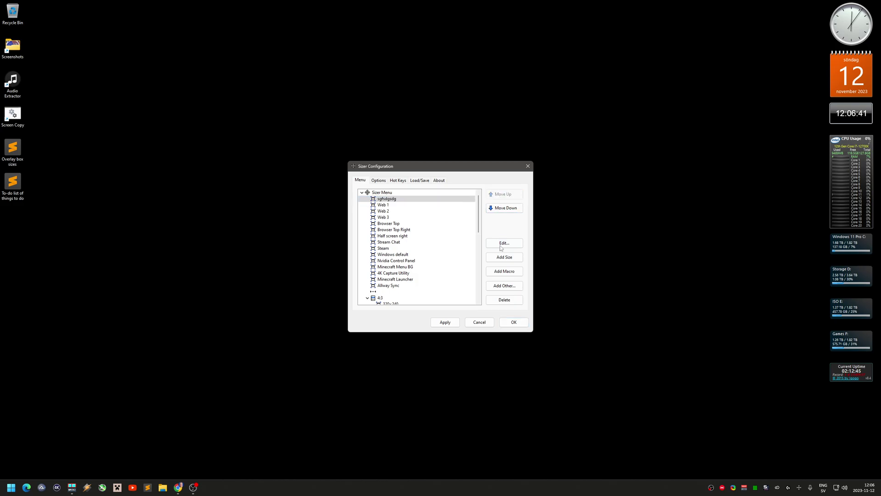
click(514, 324)
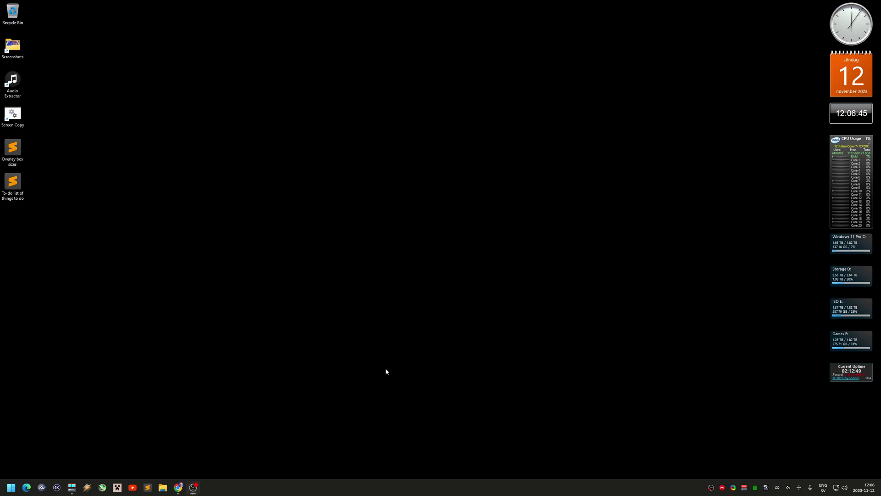
- Restore the browser window, move it off the screen's top edge, and apply the "sgfsdgsdg" preset to it
click(178, 487)
drag(475, 7, 473, 36)
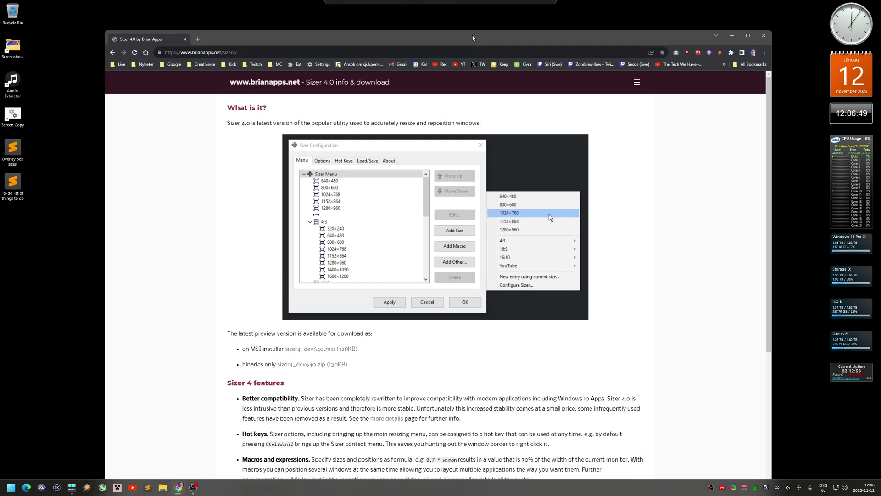
right_click(477, 33)
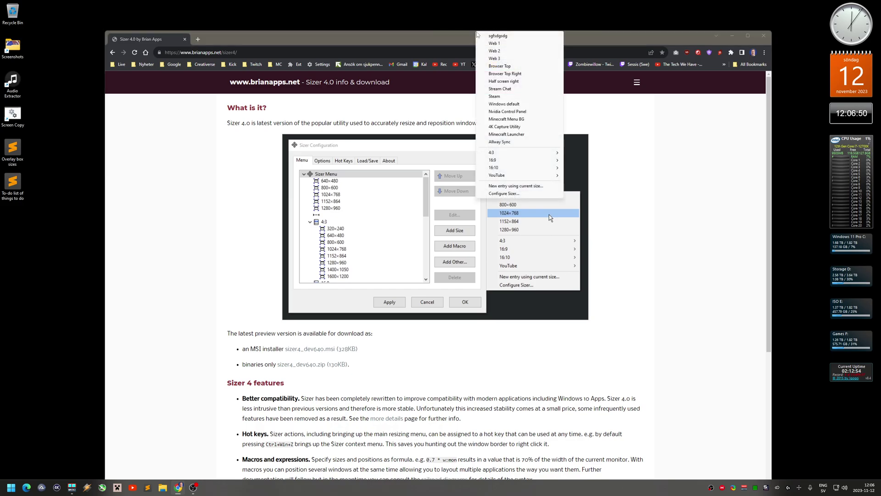
click(514, 36)
click(511, 48)
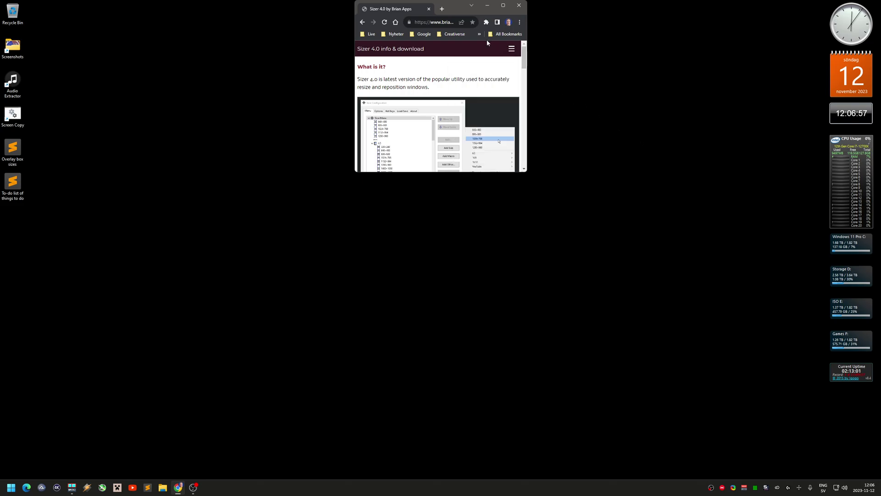
- Move the small browser window down from the screen's top edge, enlarge it freehand, and shift it toward the middle of the desktop
drag(453, 6, 454, 90)
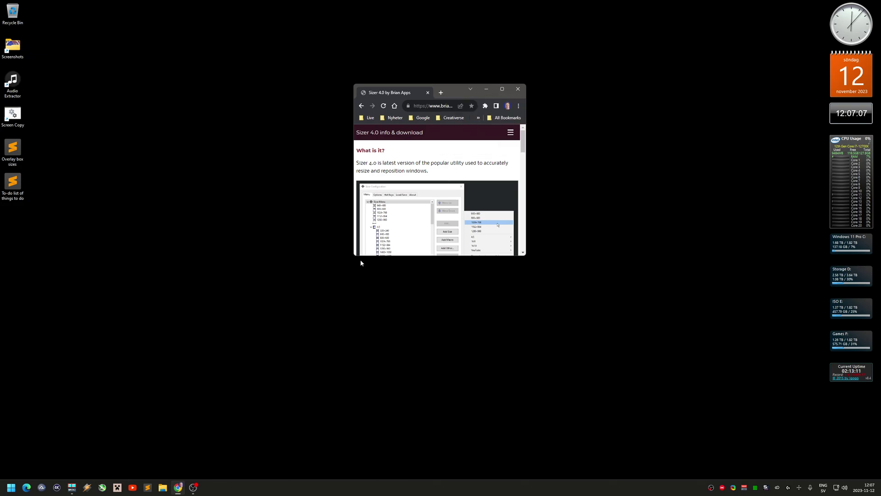
drag(354, 255, 218, 372)
drag(441, 94, 520, 91)
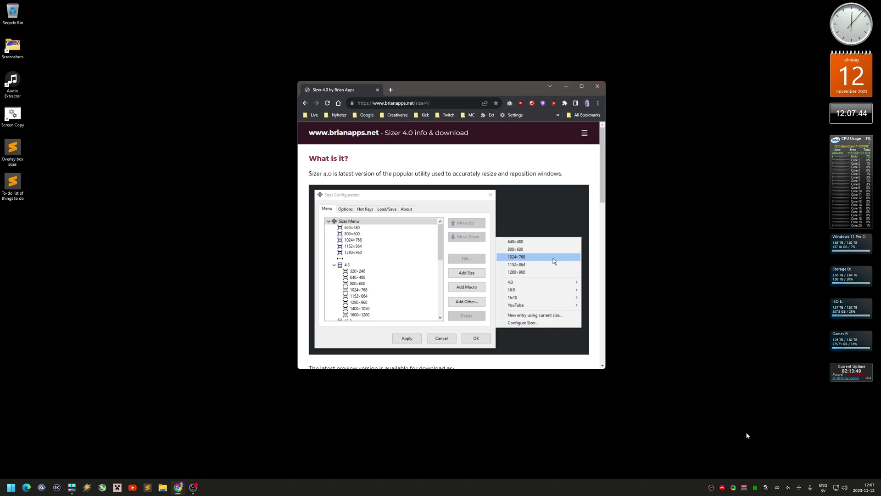
- Select the Half screen right entry in the Sizer configuration, and apply that preset to the browser window
right_click(799, 487)
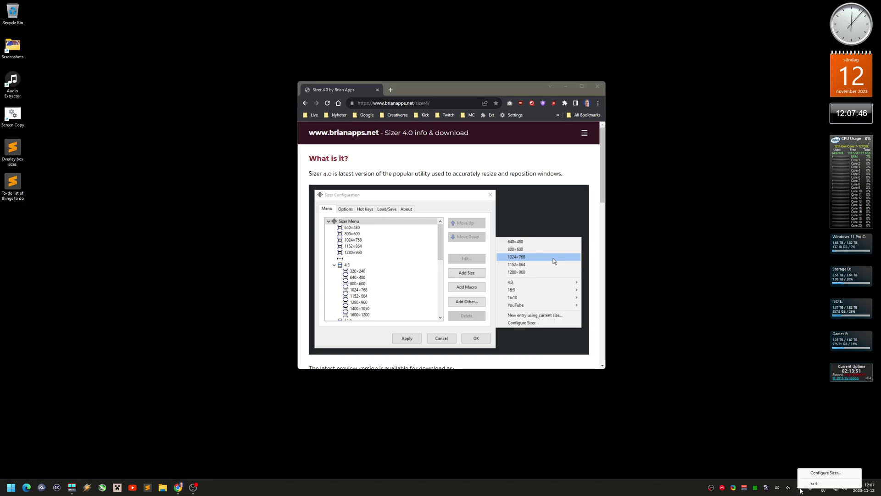
click(813, 474)
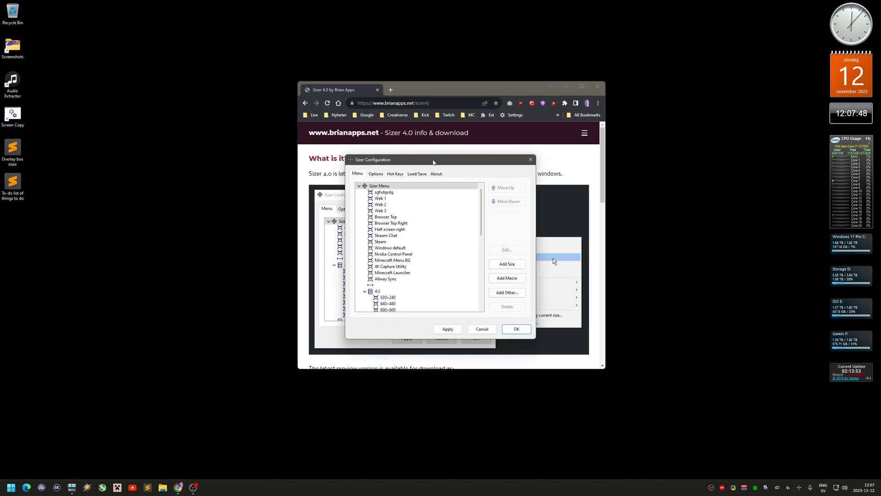
drag(434, 162, 546, 156)
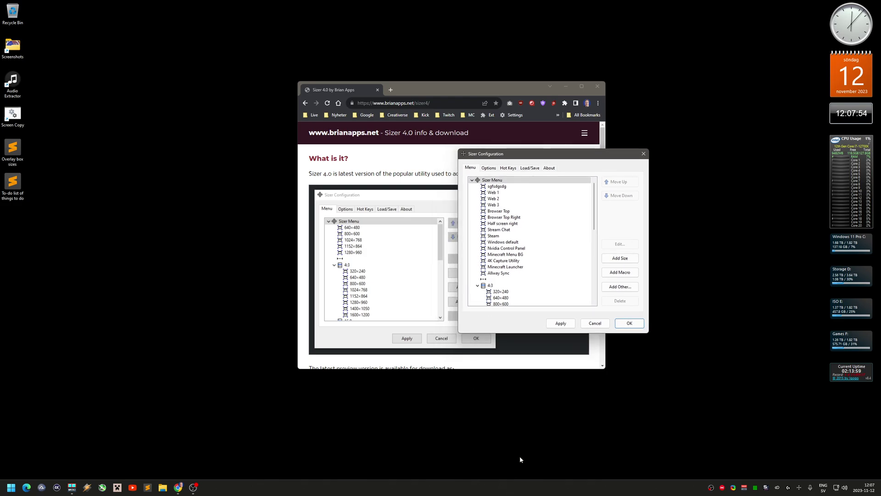
click(497, 224)
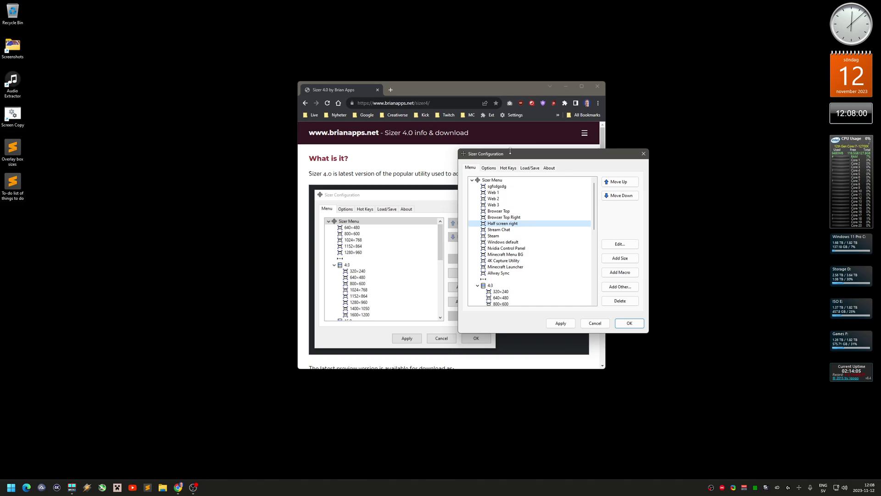
right_click(503, 82)
click(533, 132)
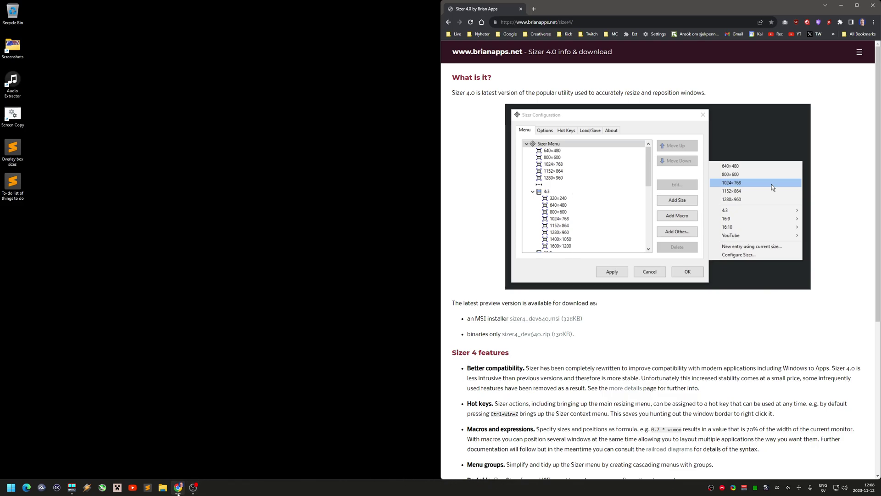
- Bring the Sizer configuration back beside the browser and examine the Half screen right entry's size settings, leaving without saving
right_click(788, 487)
click(824, 471)
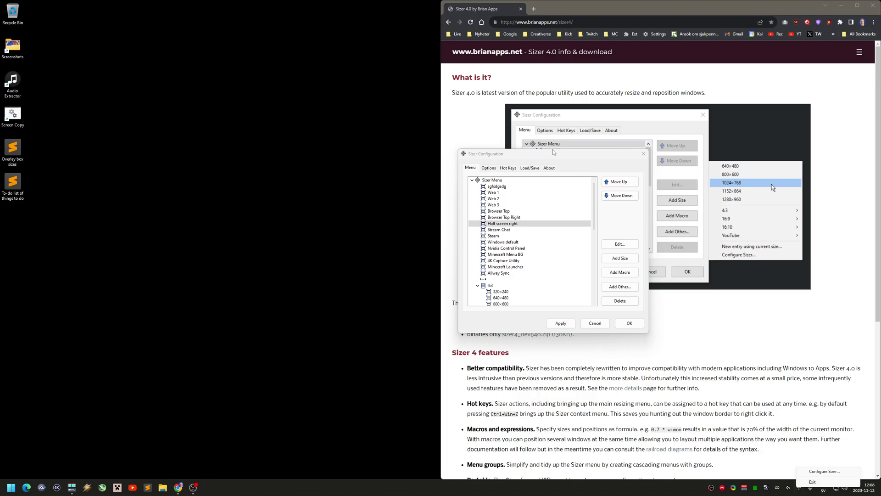
drag(555, 154, 317, 157)
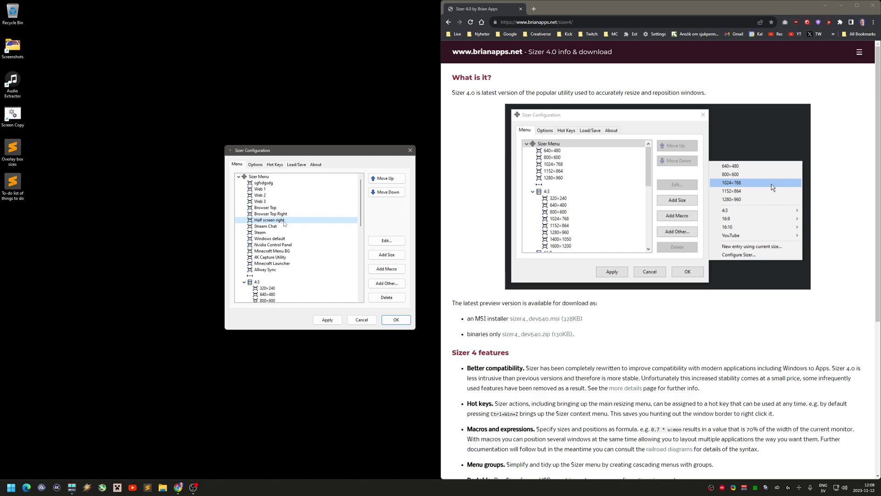
click(386, 240)
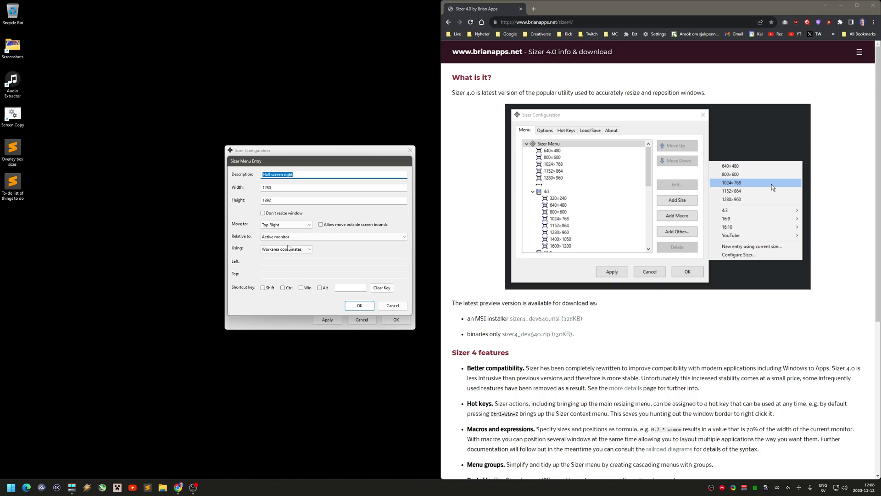
click(281, 200)
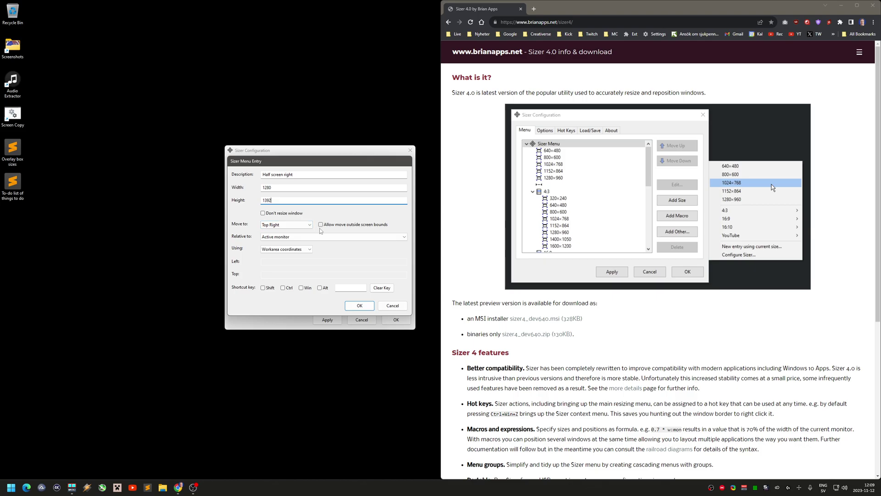
click(393, 306)
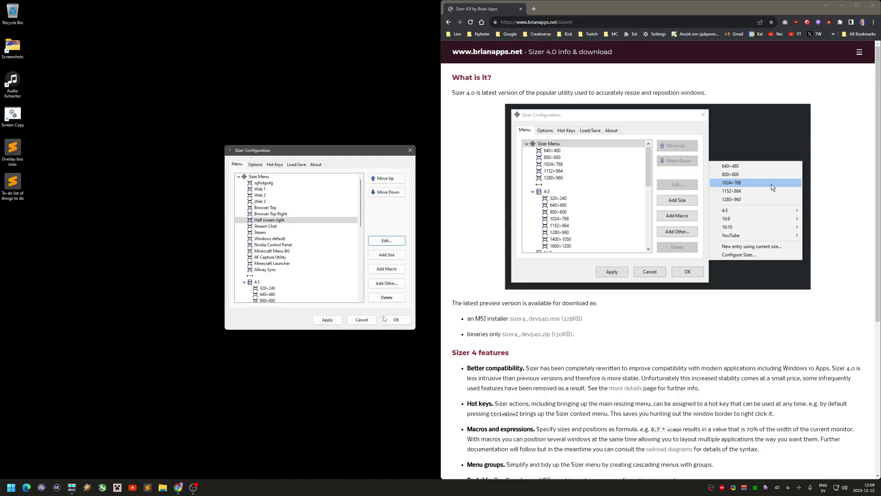
- Reopen the Half screen right entry to check its move-to position options, and close the configuration without saving
click(383, 241)
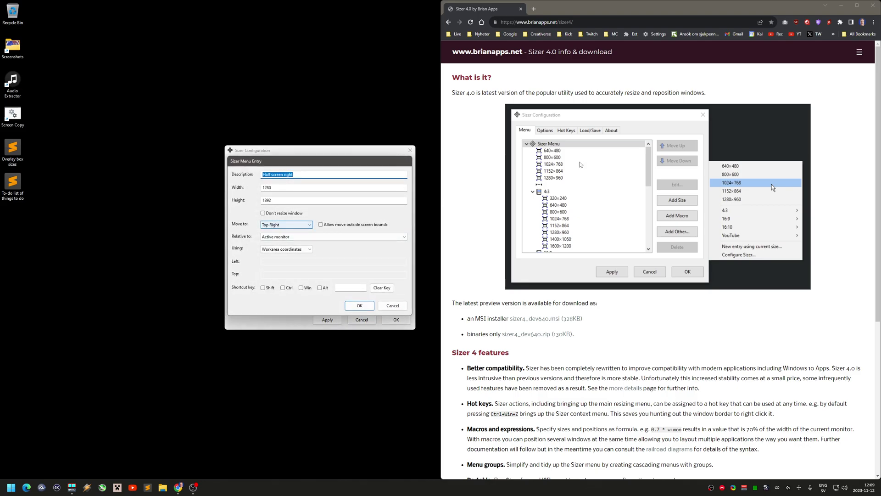
click(287, 225)
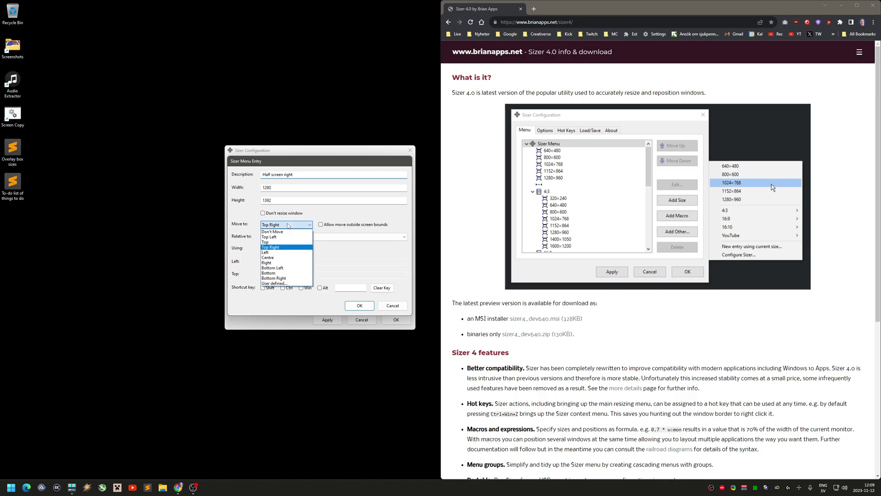
click(288, 225)
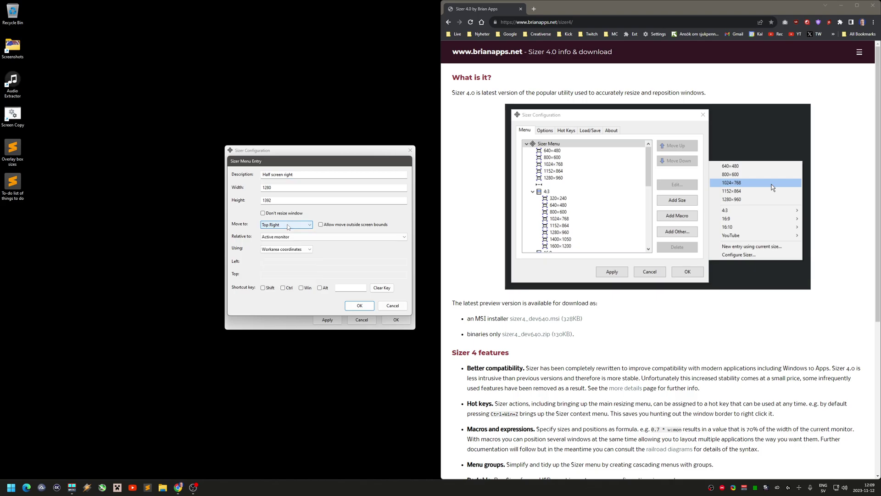
click(392, 305)
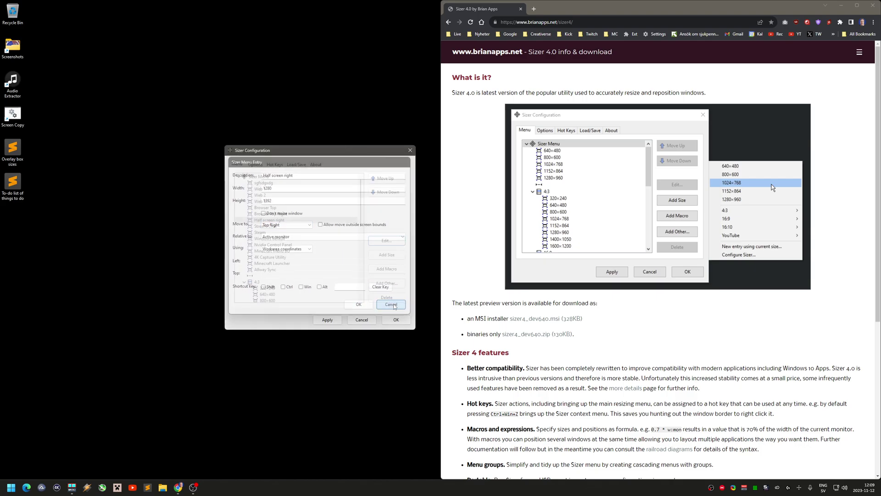
click(366, 320)
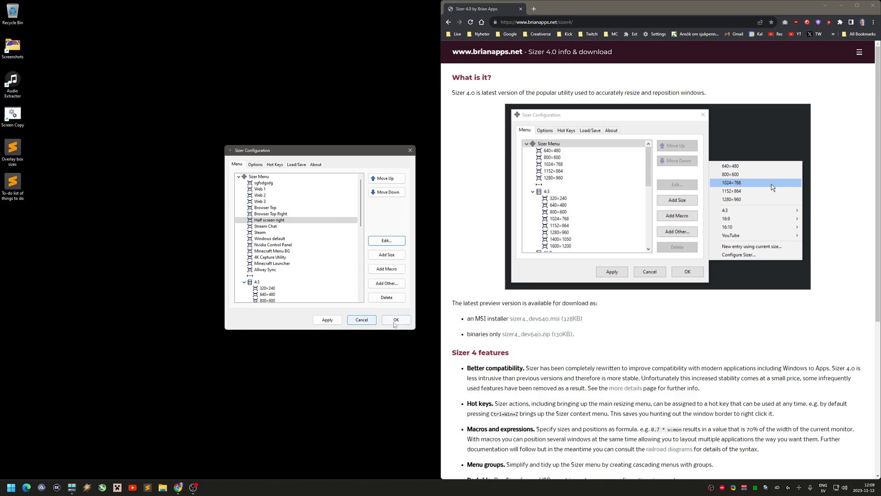
- Move the browser window away from the half-screen position and apply the Stream Chat preset to it
drag(619, 10, 470, 84)
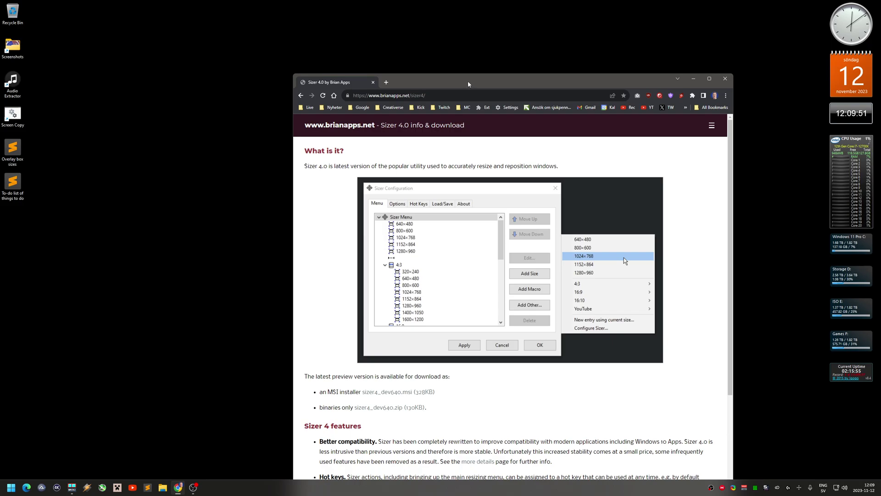
drag(468, 84, 422, 22)
right_click(423, 22)
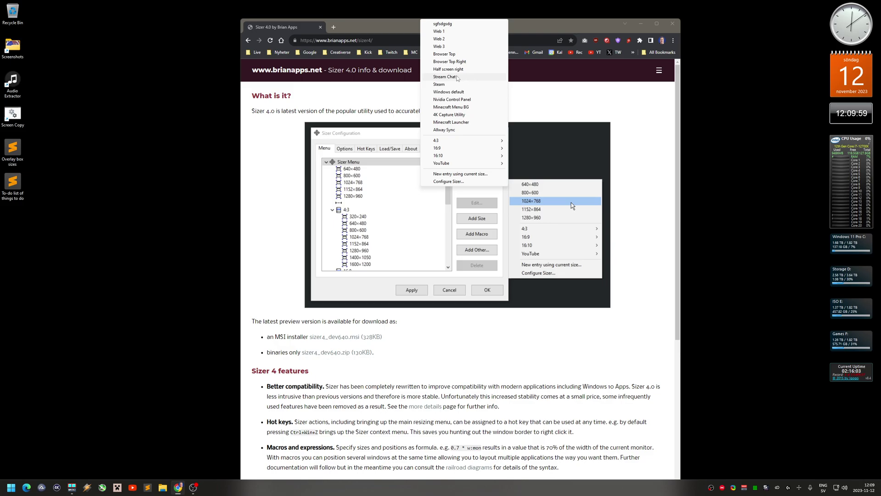
click(457, 78)
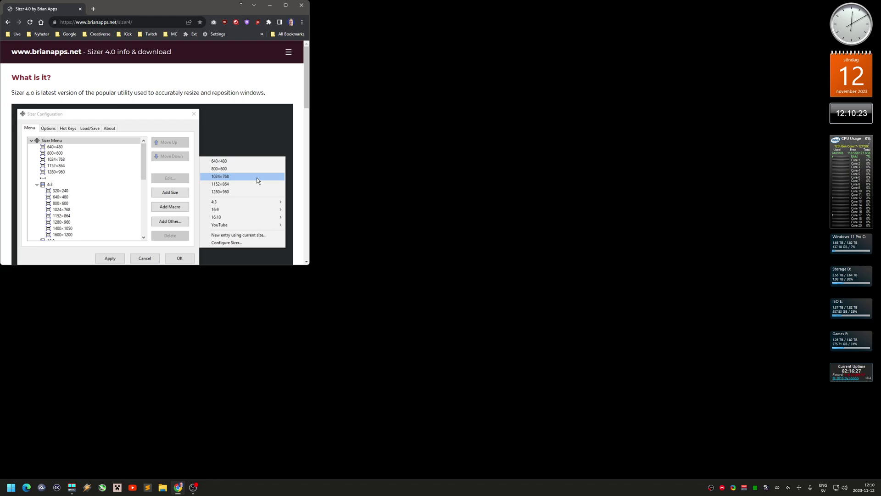
- Apply the Web 1 preset to the browser window at the screen's upper-left corner, and minimize the browser
right_click(241, 3)
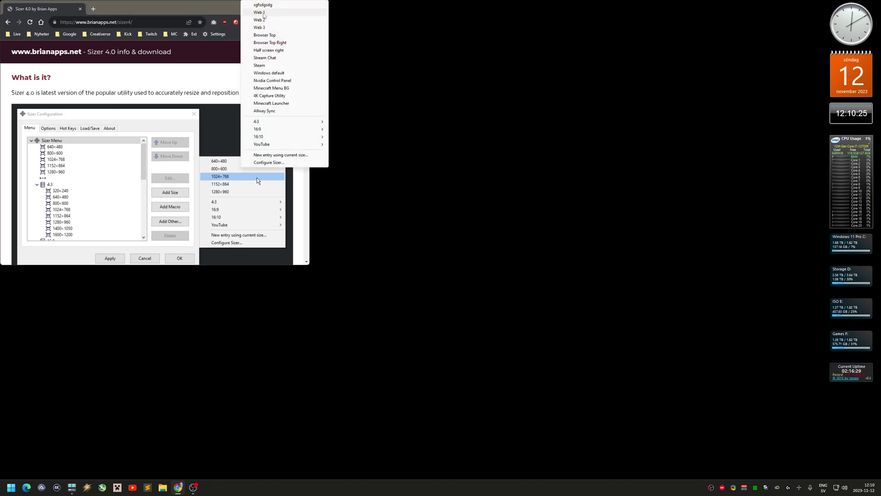
click(280, 24)
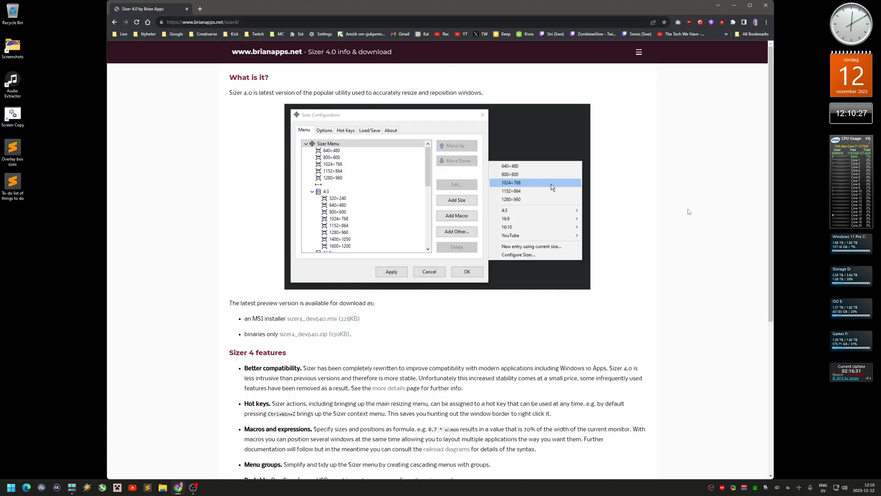
click(734, 8)
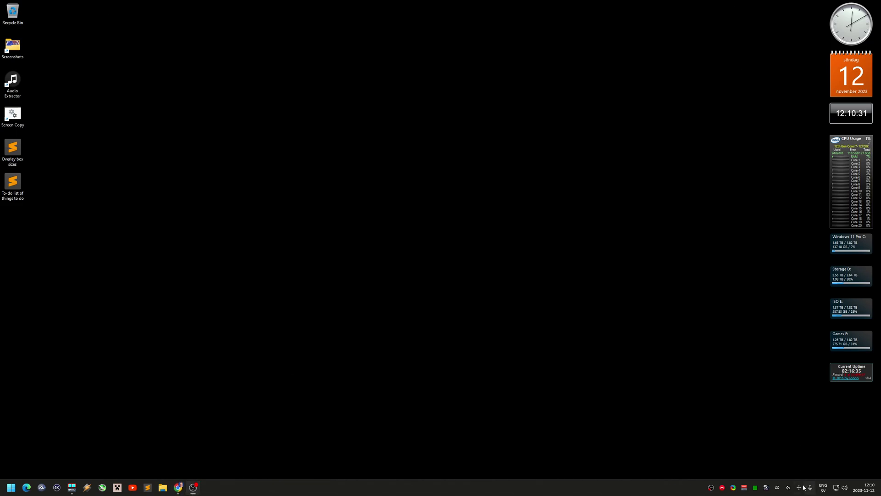
- Open the Sizer configuration and delete the custom test size entry listed above Web 1
right_click(799, 487)
click(817, 469)
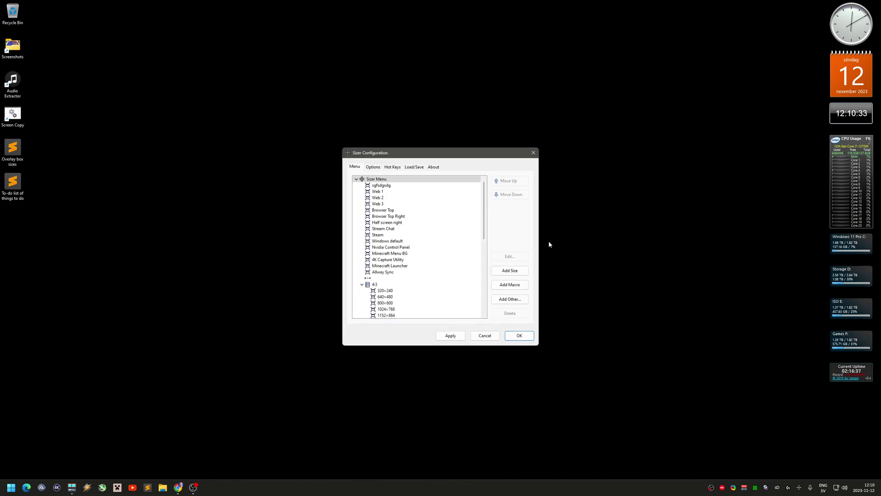
click(386, 186)
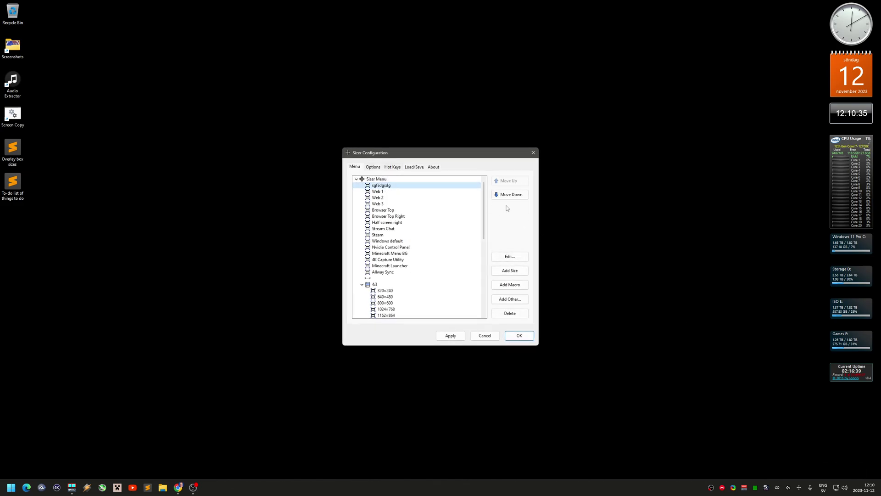
click(510, 313)
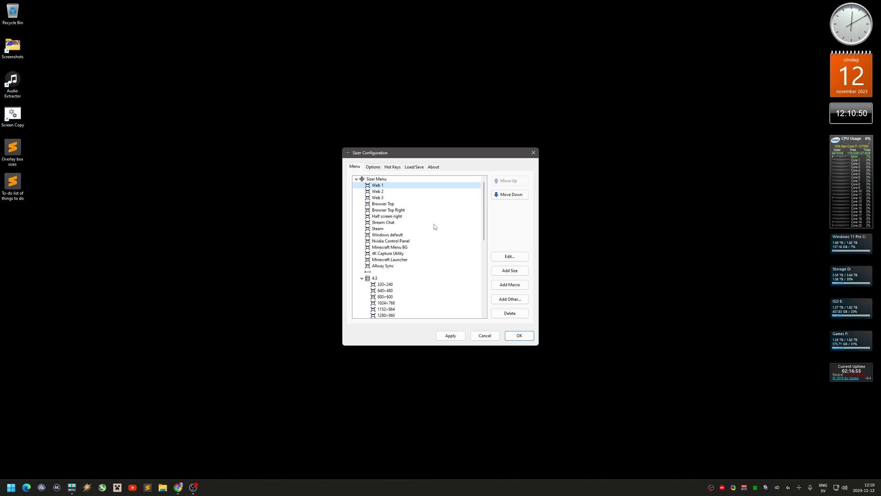
- Export the Sizer settings to SizerExport.xml in the 04 Sizer + ShareX folder, replacing the existing file
click(419, 167)
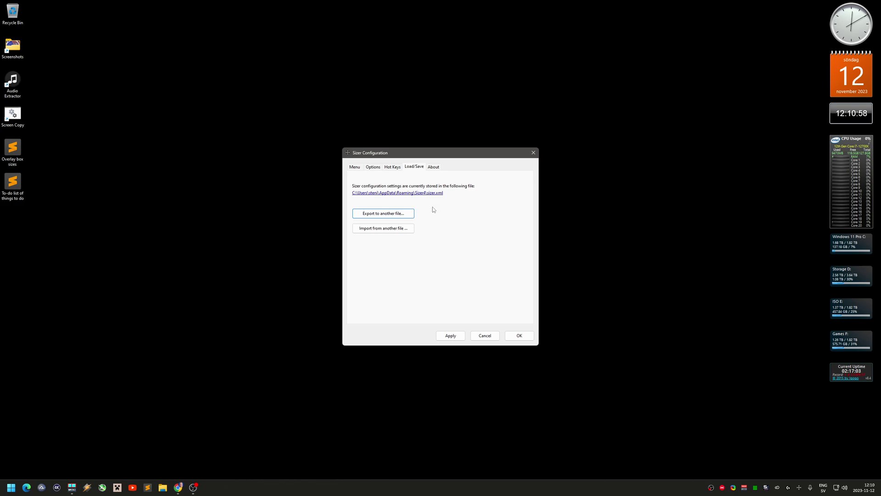
click(400, 216)
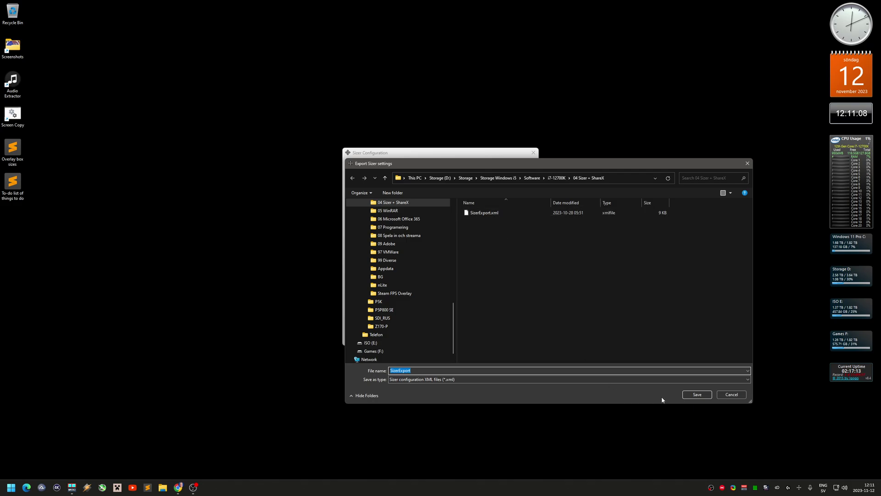
click(695, 396)
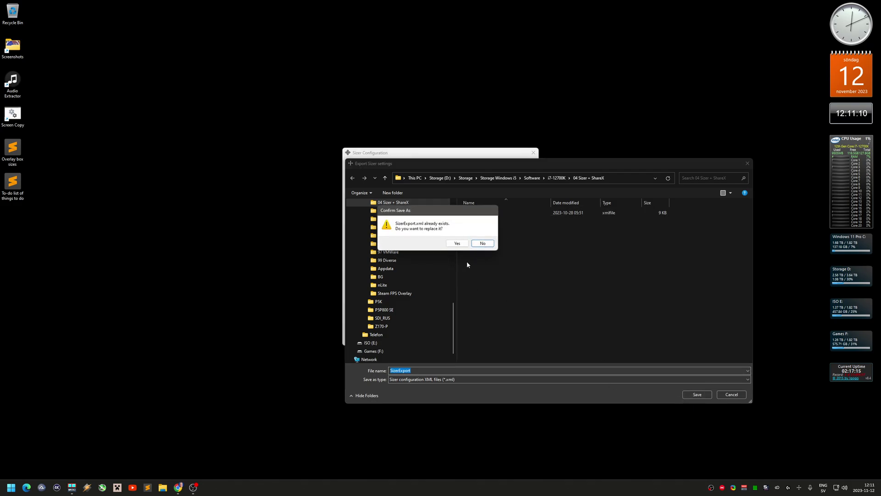
click(458, 247)
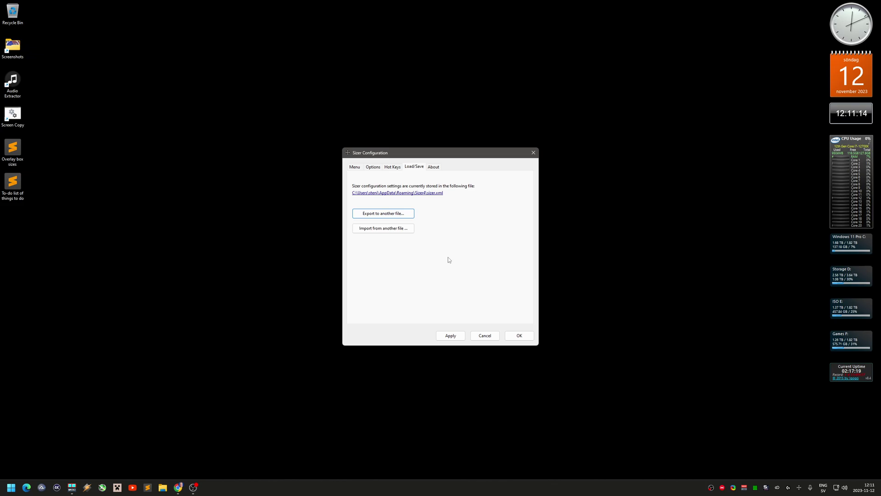
- View the settings import dialog without importing a file, and return to the size entries to save and close the configuration
click(384, 229)
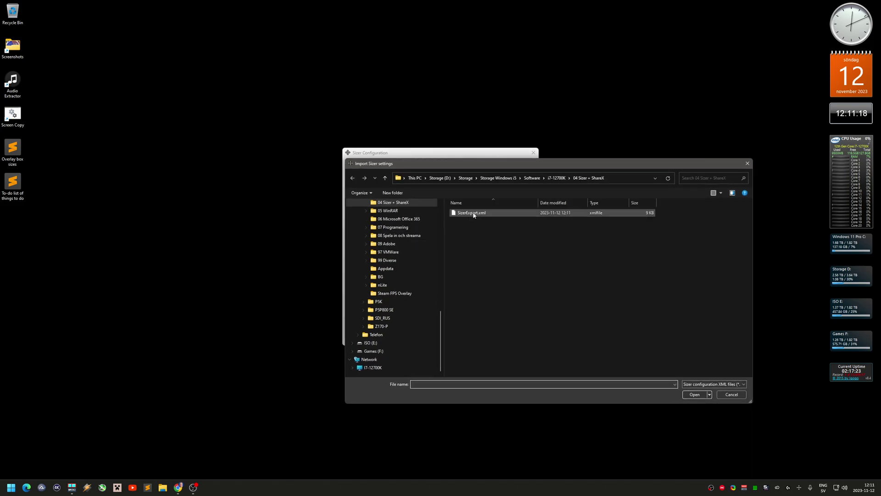
click(732, 394)
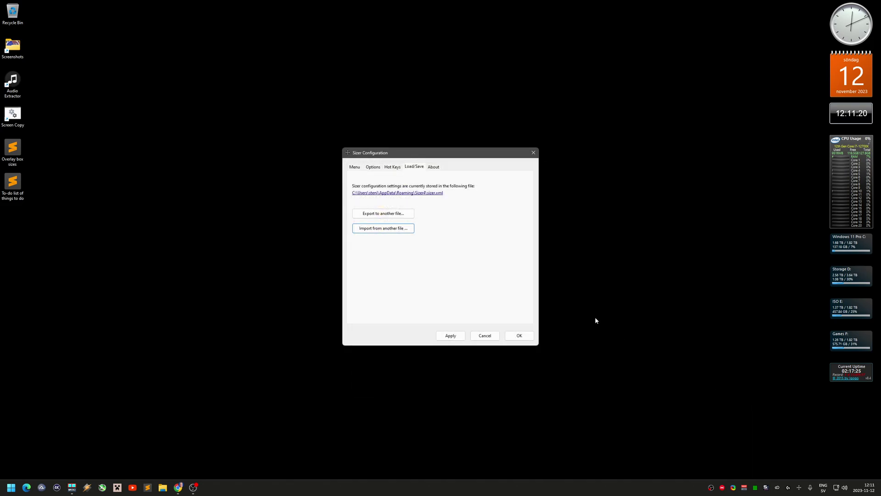
click(373, 168)
click(354, 166)
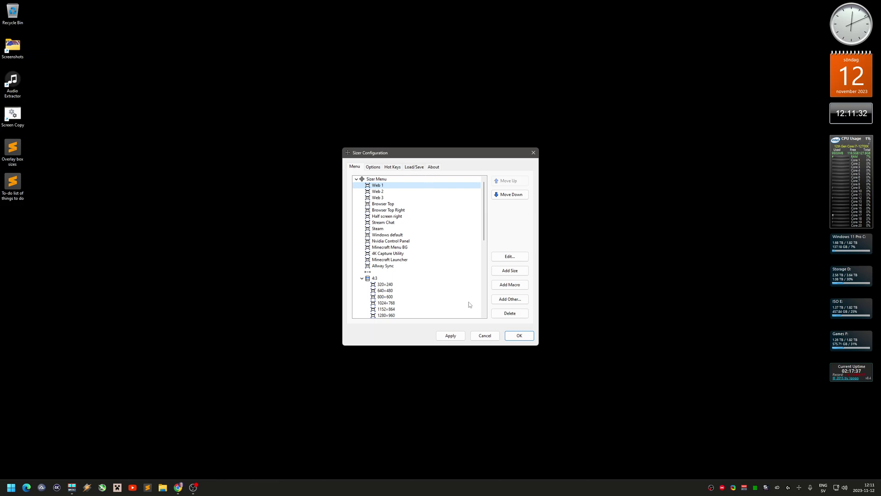
click(519, 335)
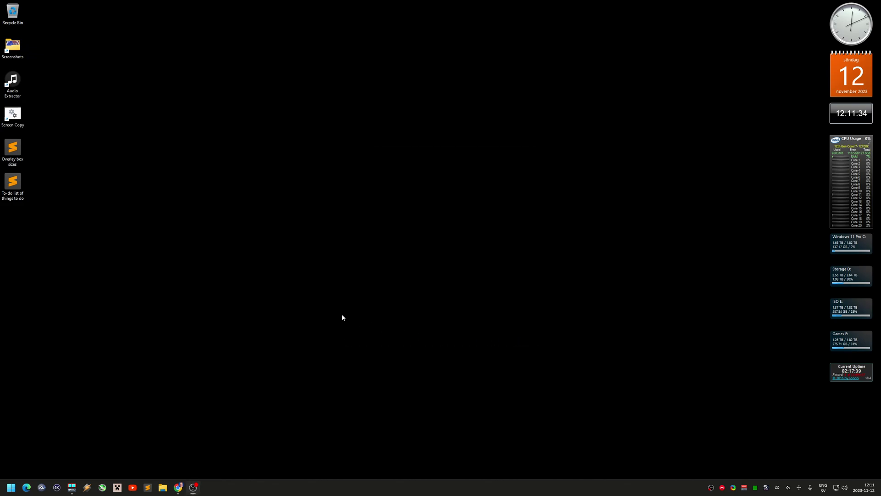